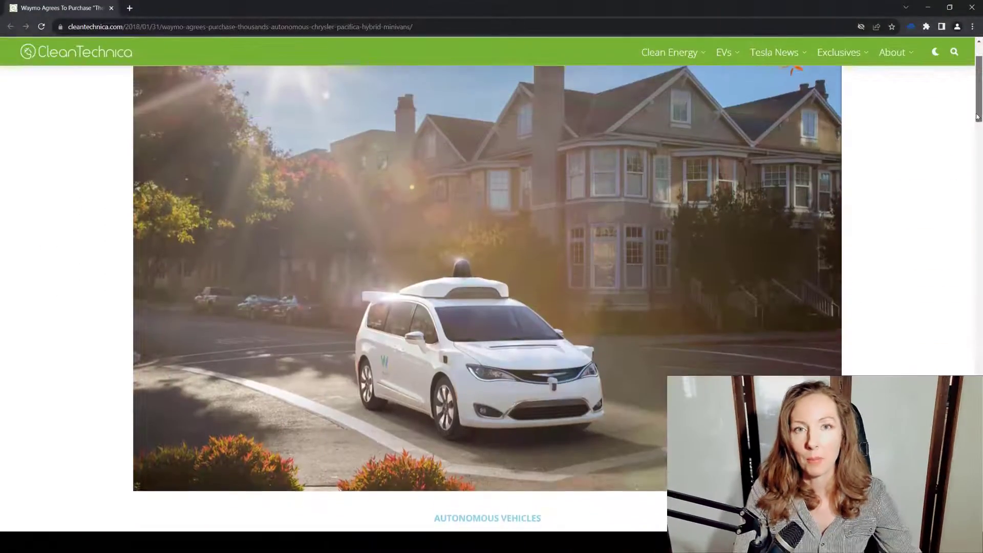
scroll(978, 117, "up", 1)
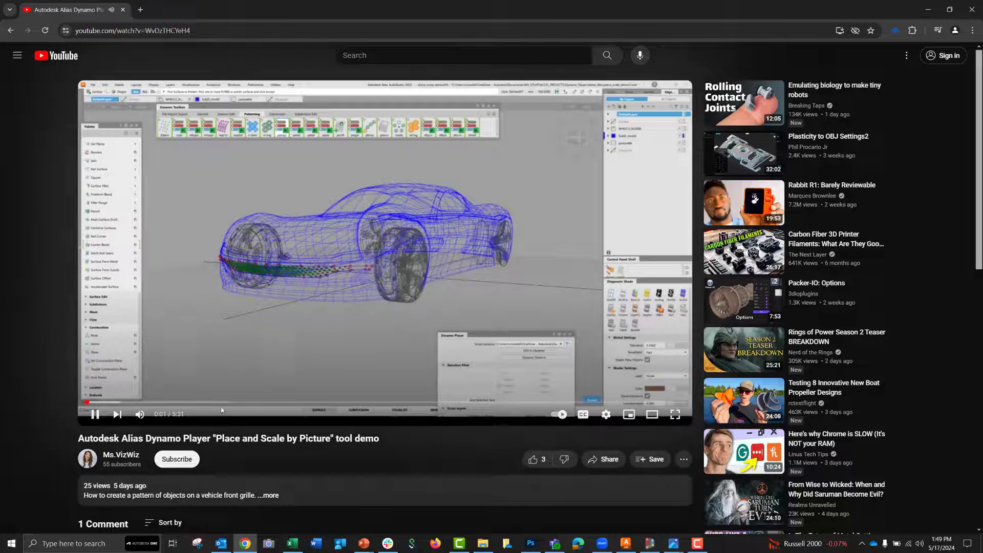
Step: Pause the 'Place and Scale by Picture' demo video at 0:03
left_click(96, 416)
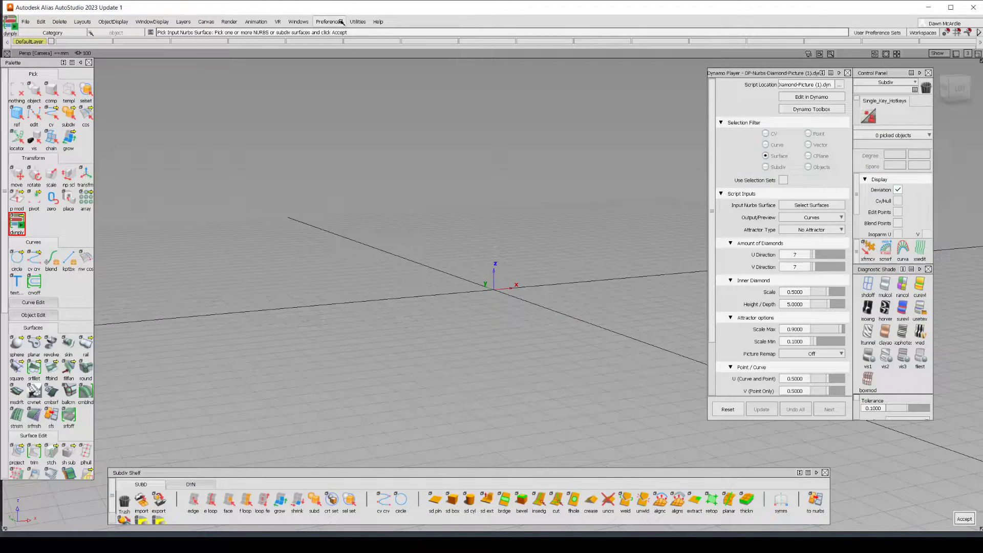
Step: Show the Dynamo Toolbox from Help > Dynamo Resources and expand the dynply flyout
left_click(378, 22)
mouse_move(398, 69)
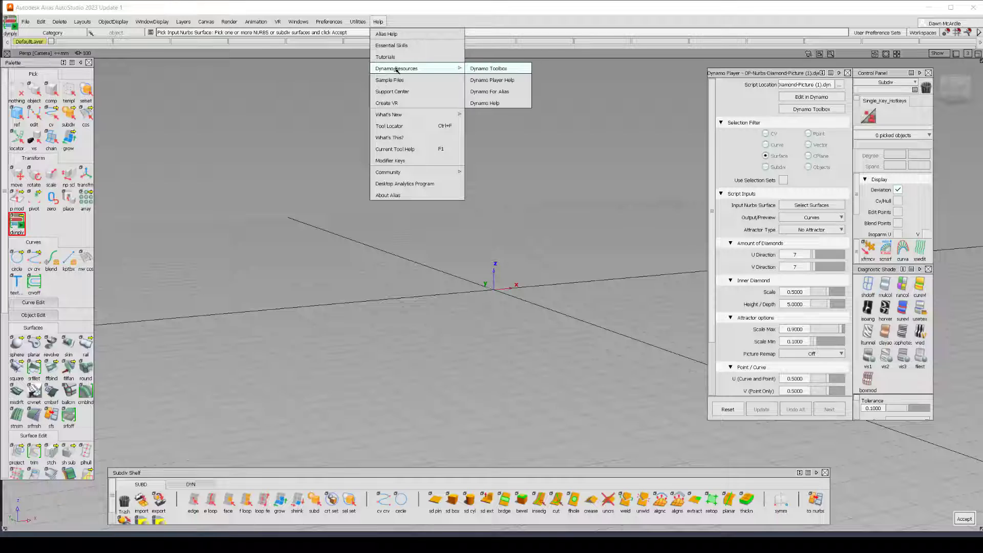
left_click(496, 71)
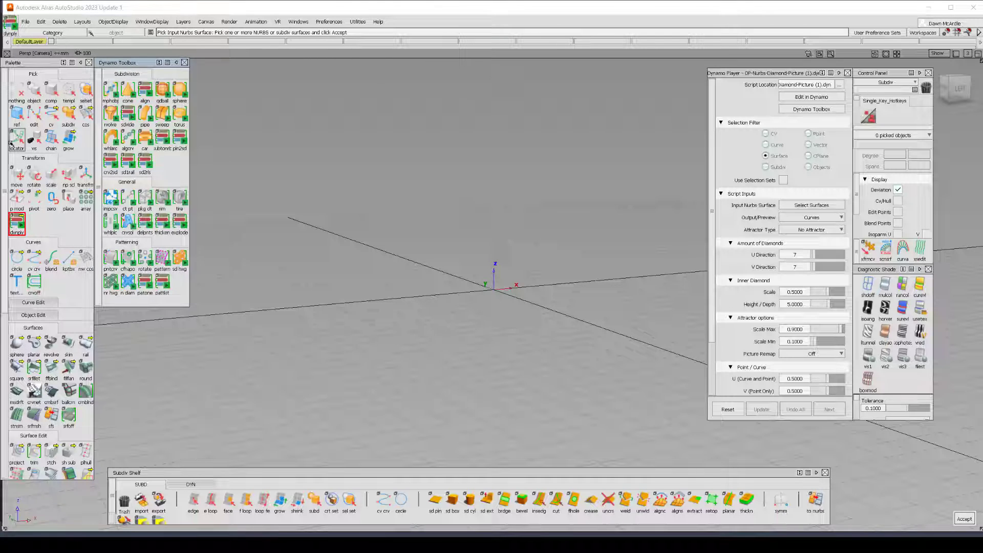
left_click(21, 216)
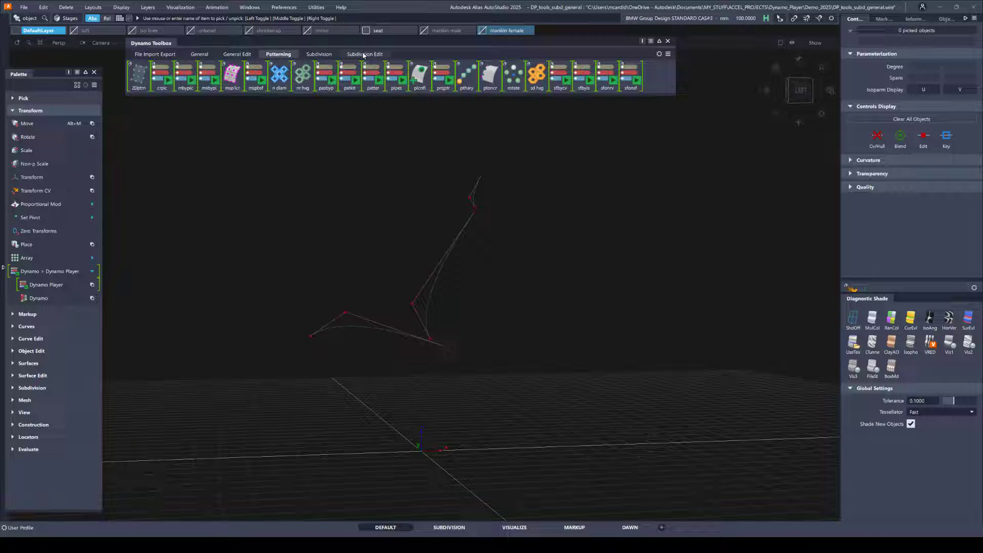
Step: Launch Subdiv Car Seat Generator from the Toolbox's Subdivision tab into Dynamo Player
mouse_move(364, 56)
mouse_move(330, 55)
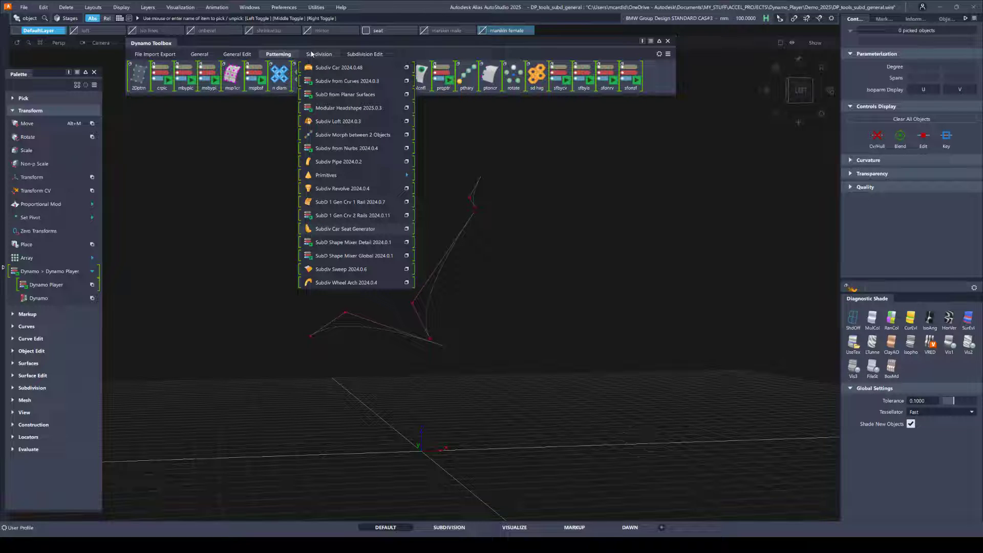
left_click(398, 229)
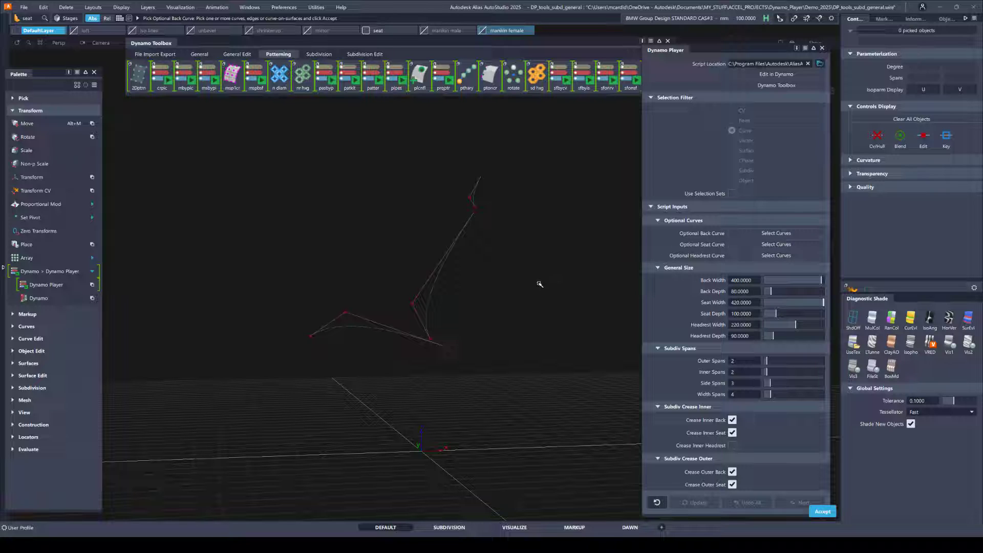
Step: Build the seat from the back, cushion and headrest curves, with CV/Hull hidden
left_click(490, 263)
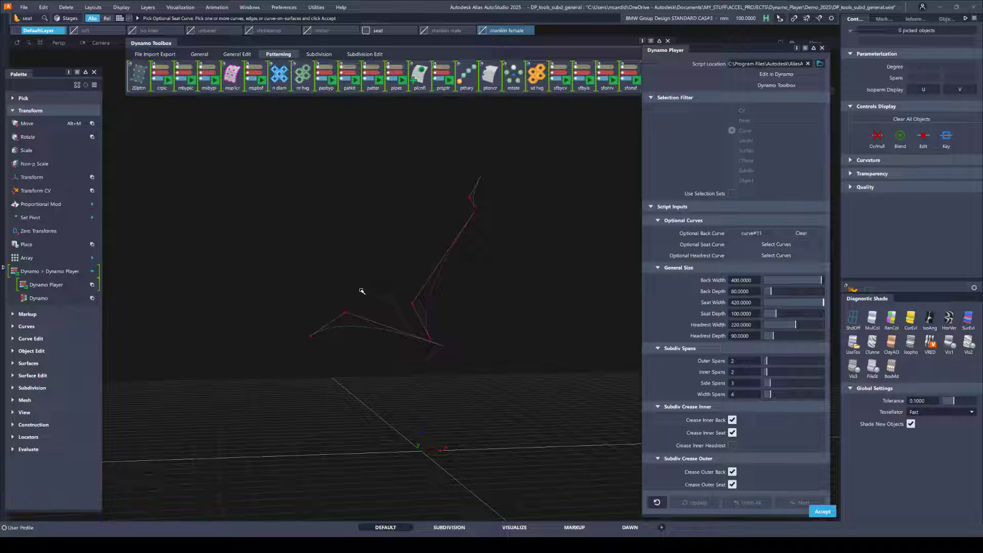
left_click(412, 340)
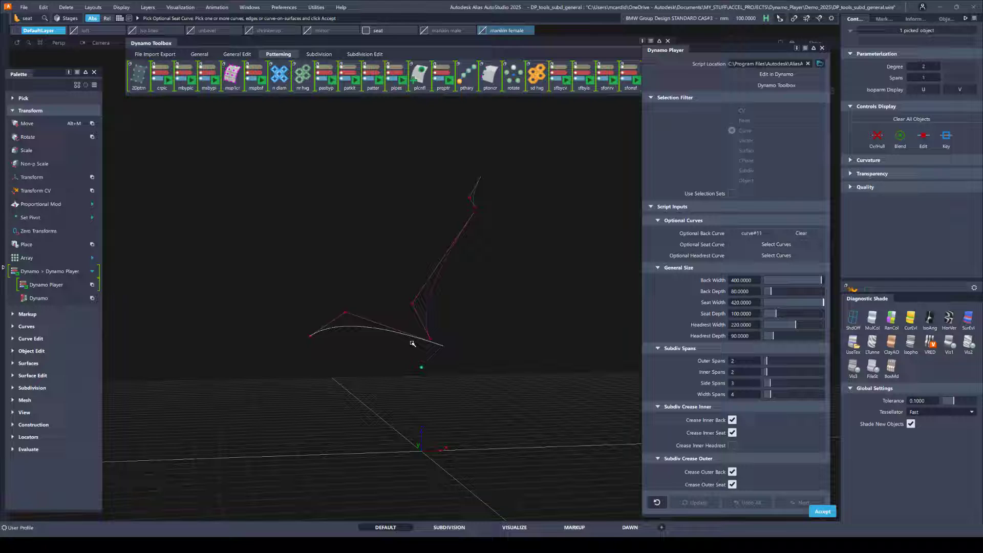
left_click(556, 210)
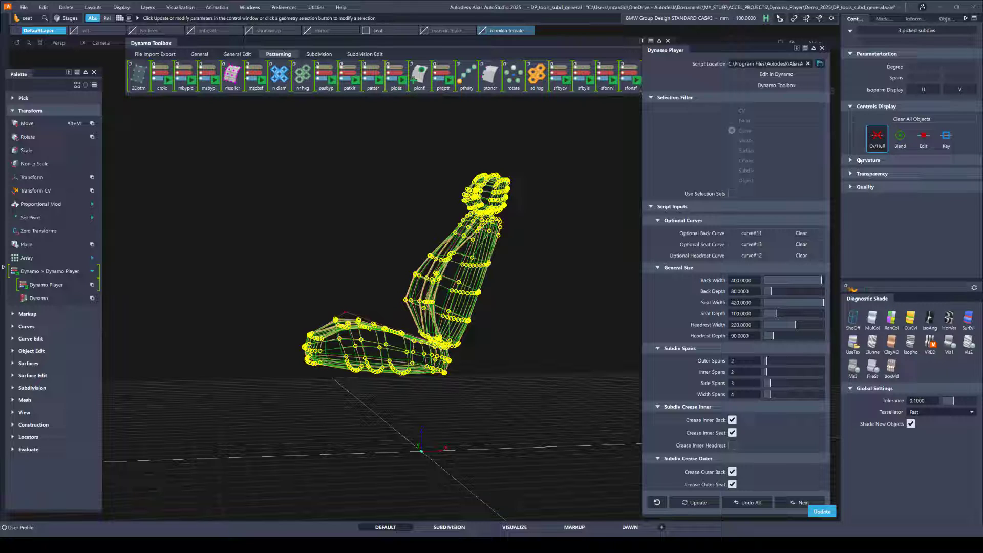
left_click(877, 140)
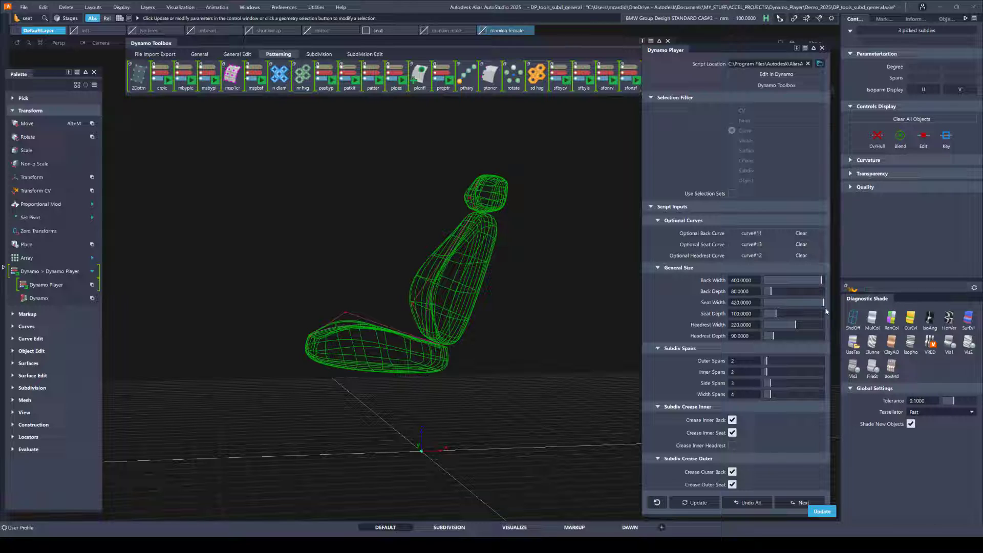
left_click_drag(494, 326, 504, 339, "alt+shift")
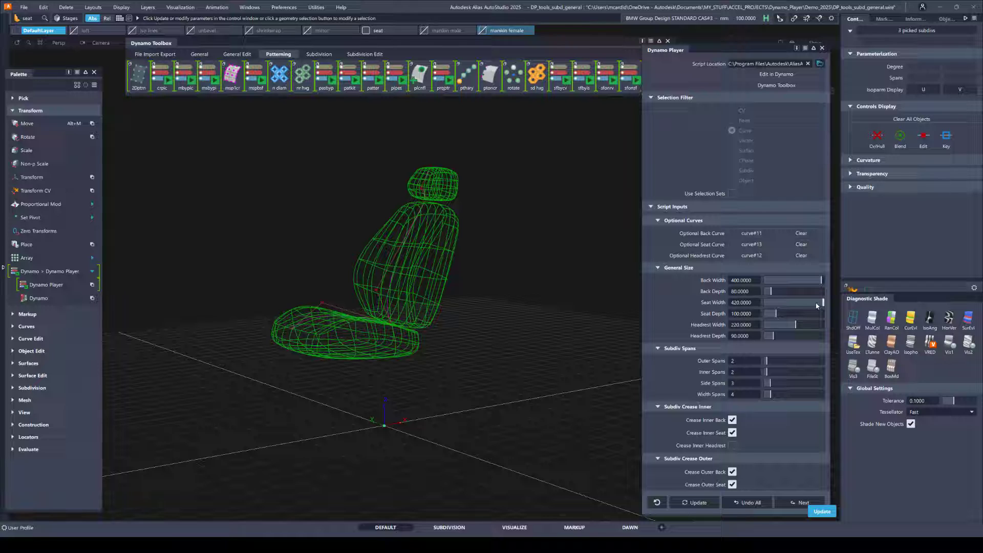
Step: Set Seat Width to 800 in the Dynamo graph and save it as seat.dyn on the Desktop
left_click(777, 75)
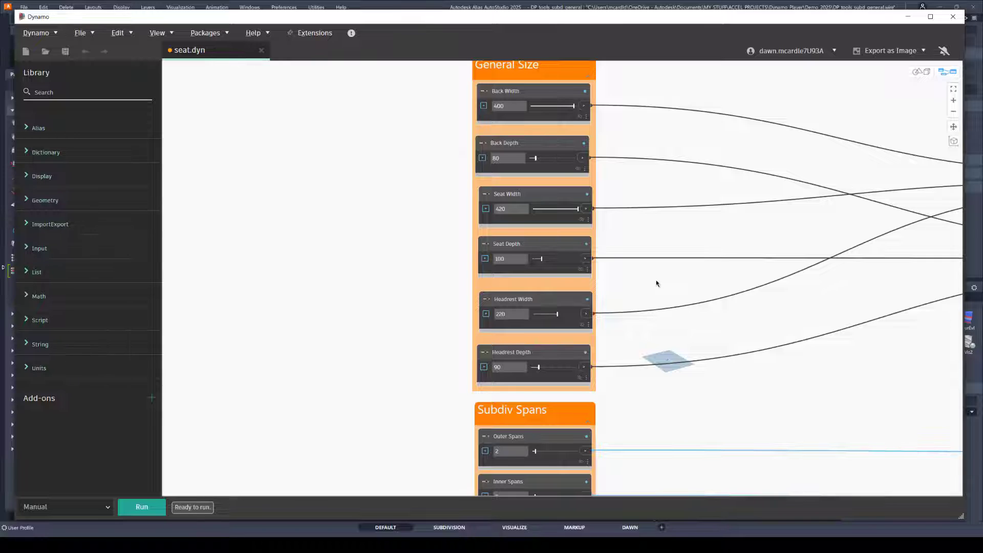
left_click_drag(507, 210, 494, 212)
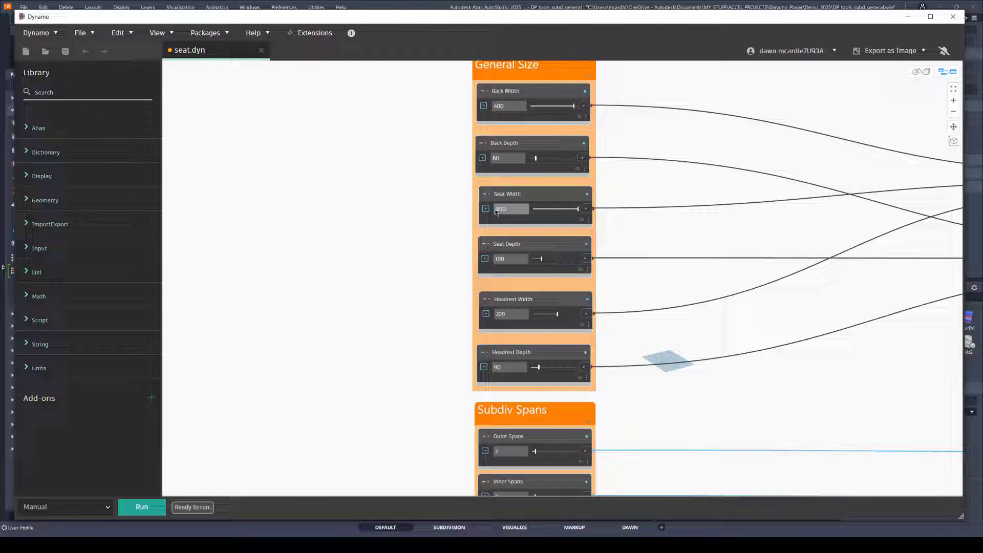
left_click(92, 34)
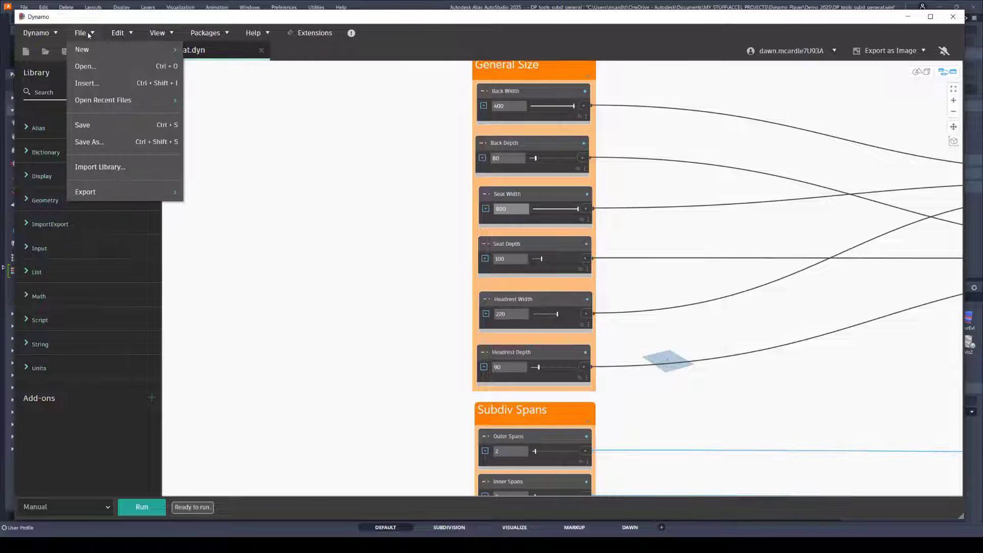
left_click(95, 142)
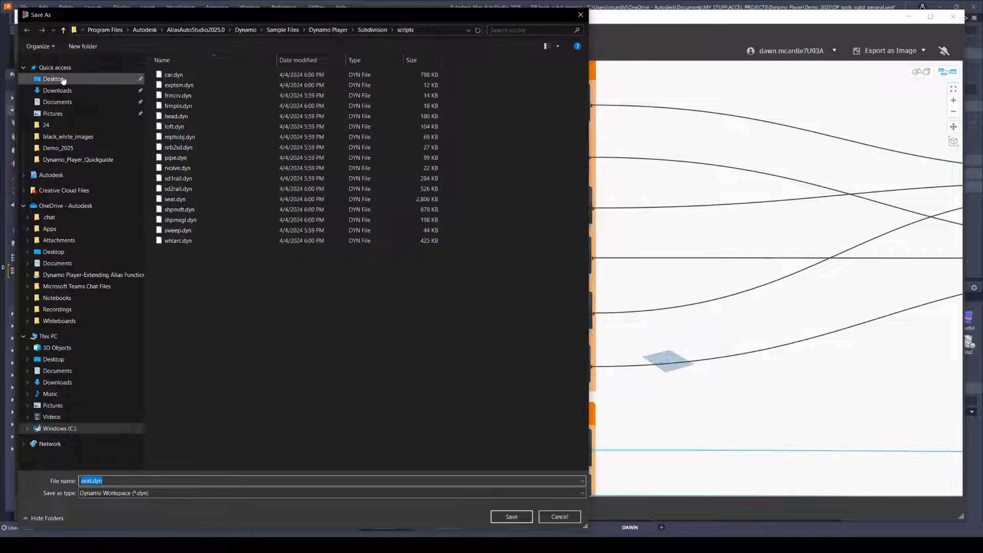
left_click(75, 82)
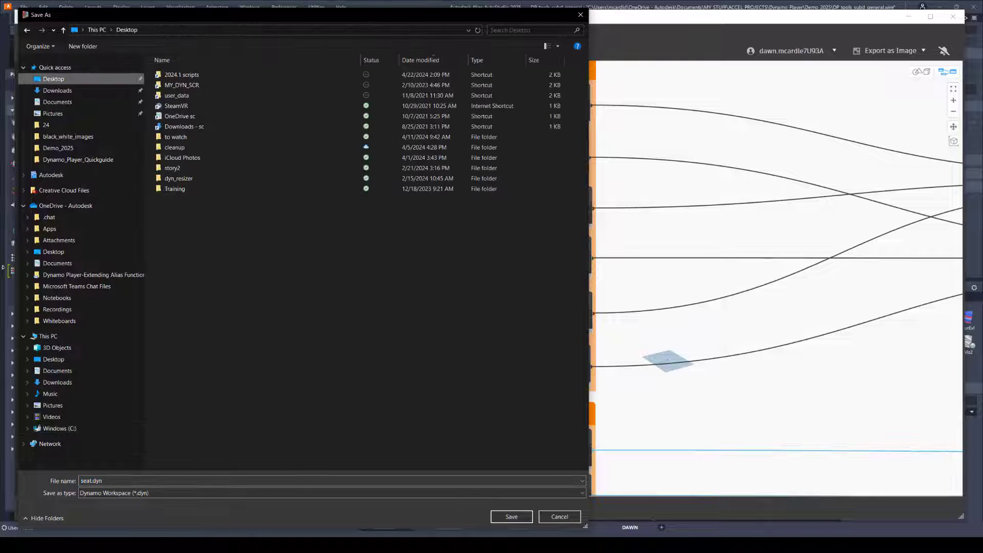
left_click(511, 516)
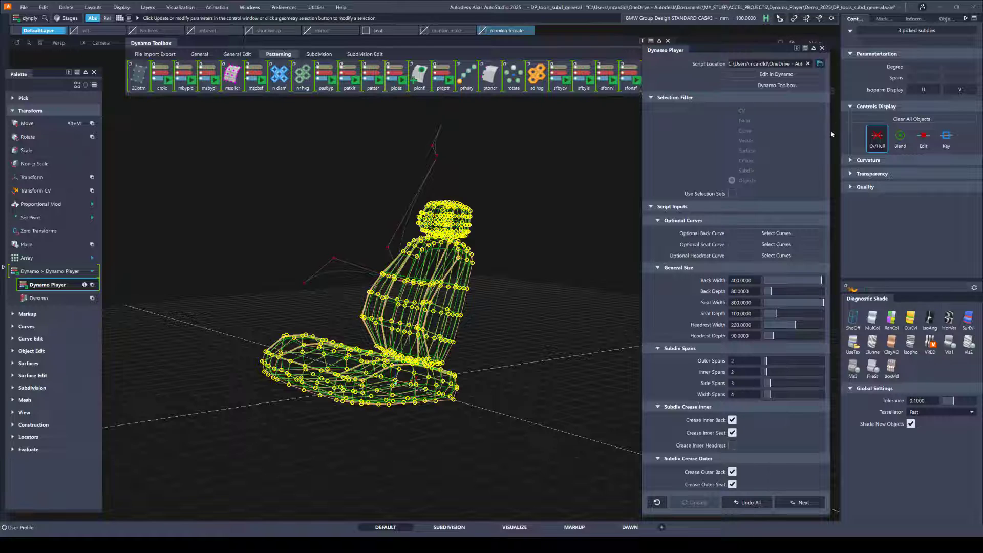
Step: Hide CV/Hull, narrow Seat Width from 800 to about 295, and turn off Auto Update
left_click(878, 138)
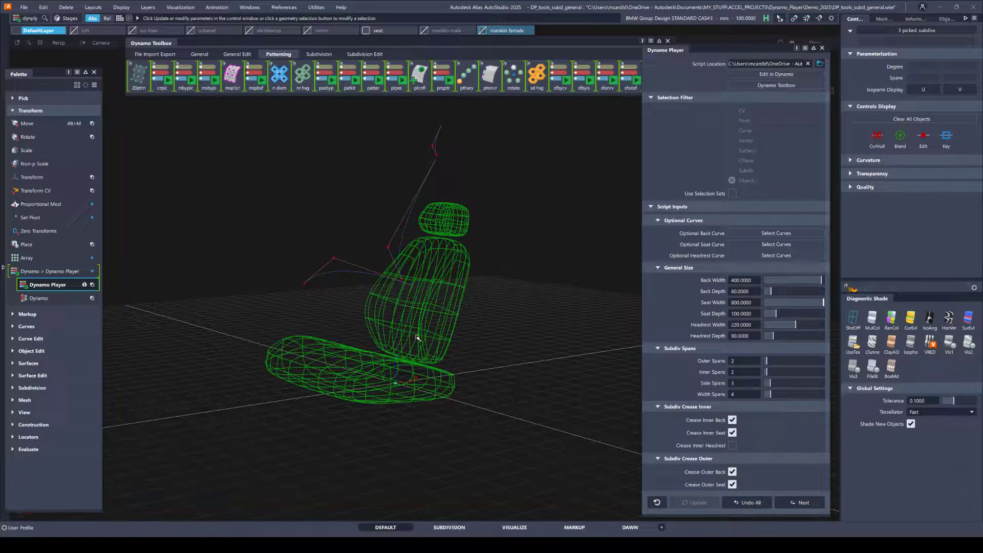
left_click_drag(372, 342, 471, 439, "alt+shift")
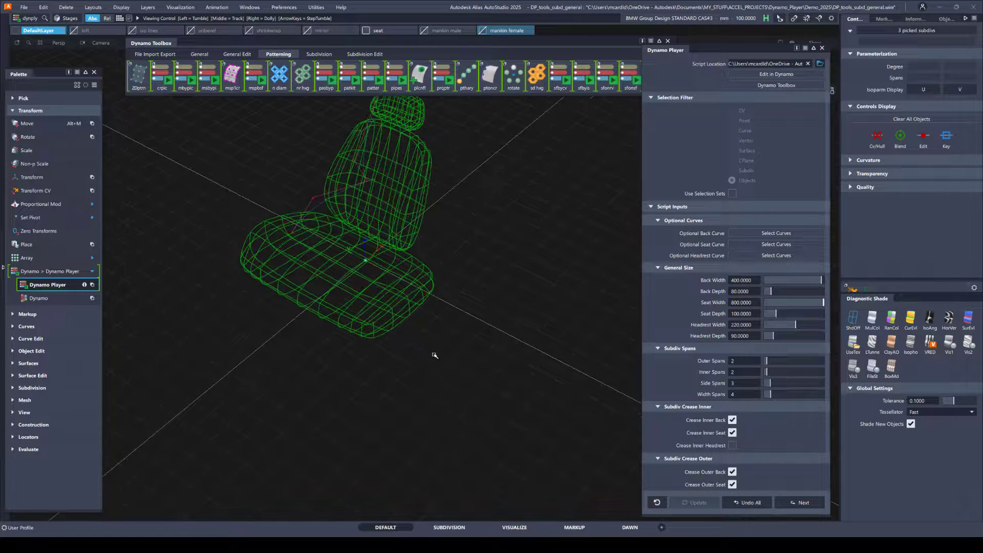
left_click_drag(441, 340, 452, 358, "alt+shift")
left_click_drag(823, 303, 783, 309)
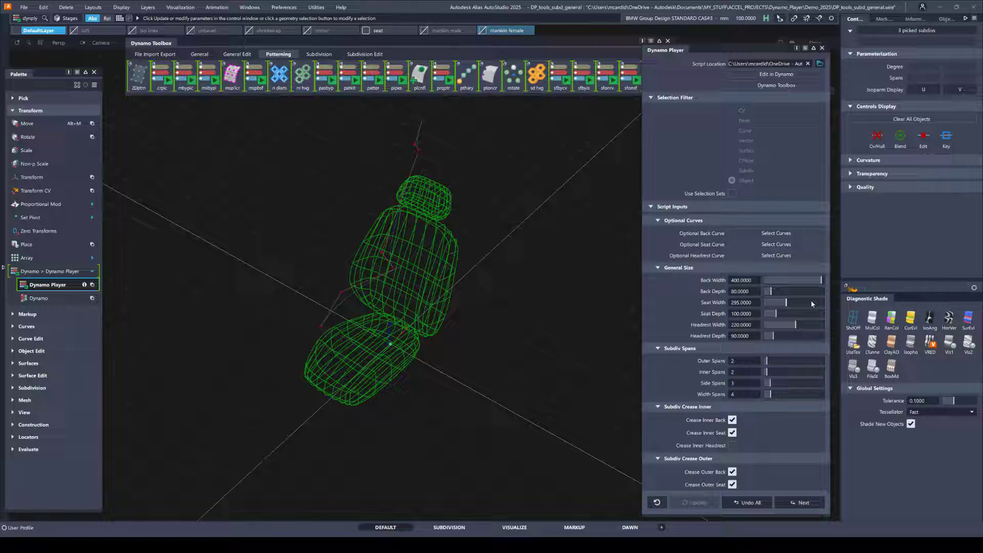
scroll(824, 333, "down", 2)
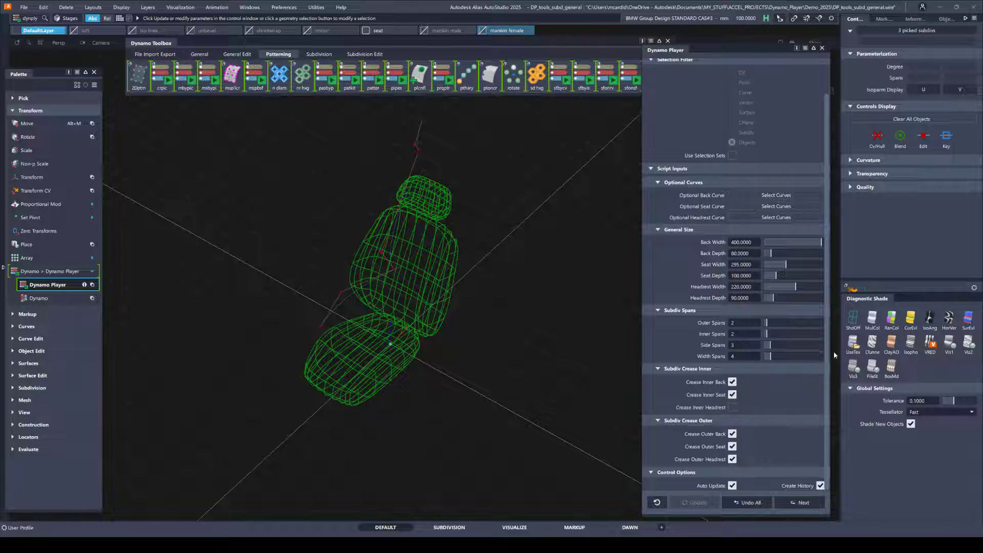
left_click(732, 485)
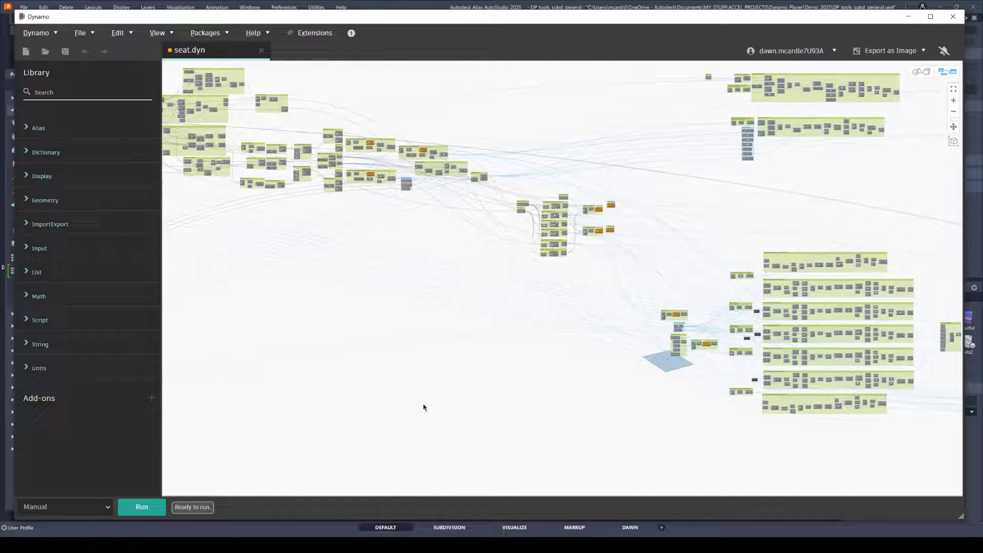
Step: Zoom the Dynamo canvas in and centre the General Size slider group
scroll(324, 306, "up", 5)
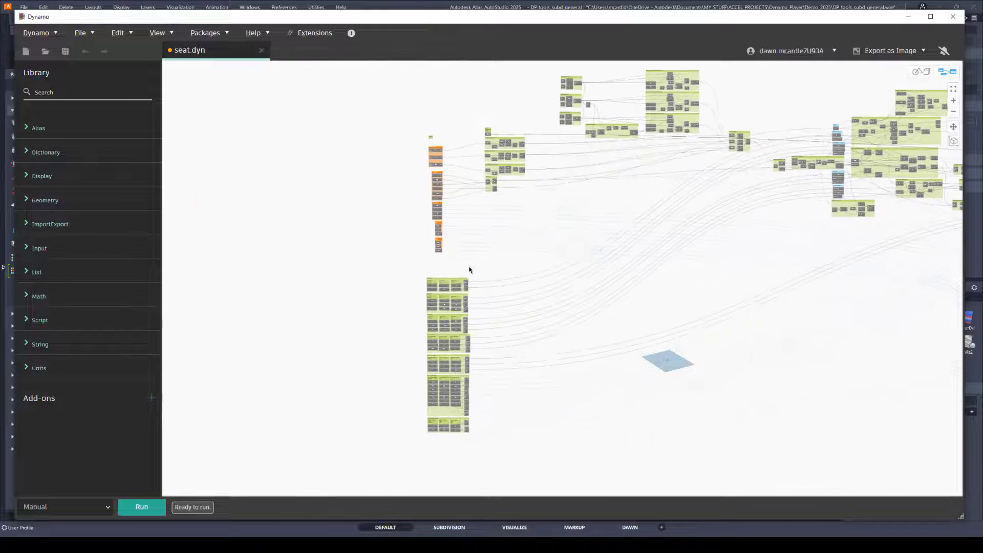
scroll(463, 278, "up", 4)
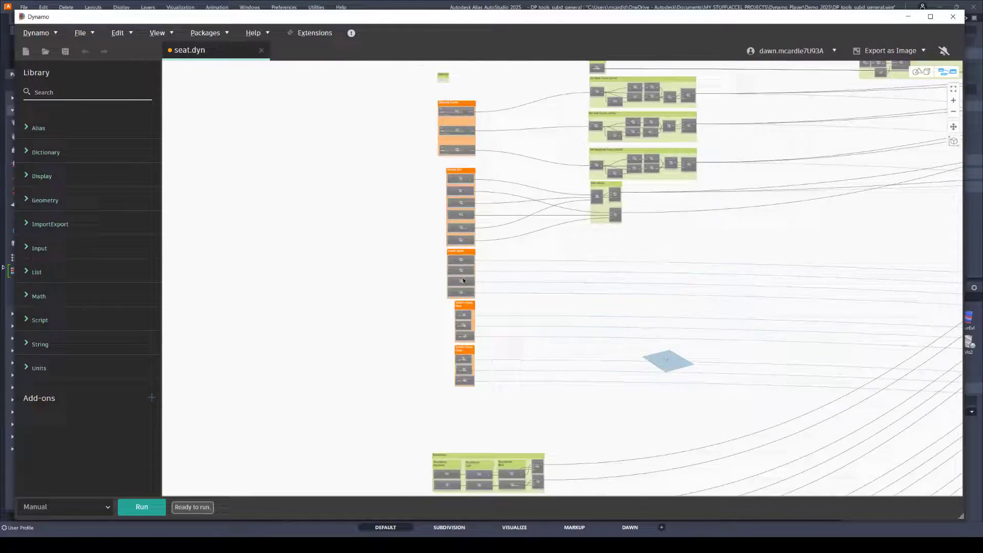
scroll(497, 203, "up", 2)
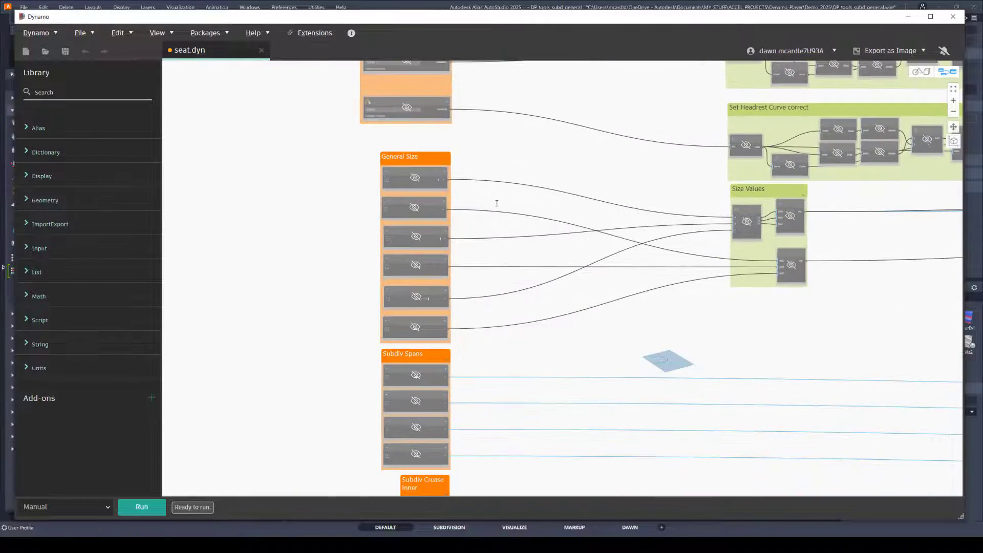
scroll(563, 173, "up", 2)
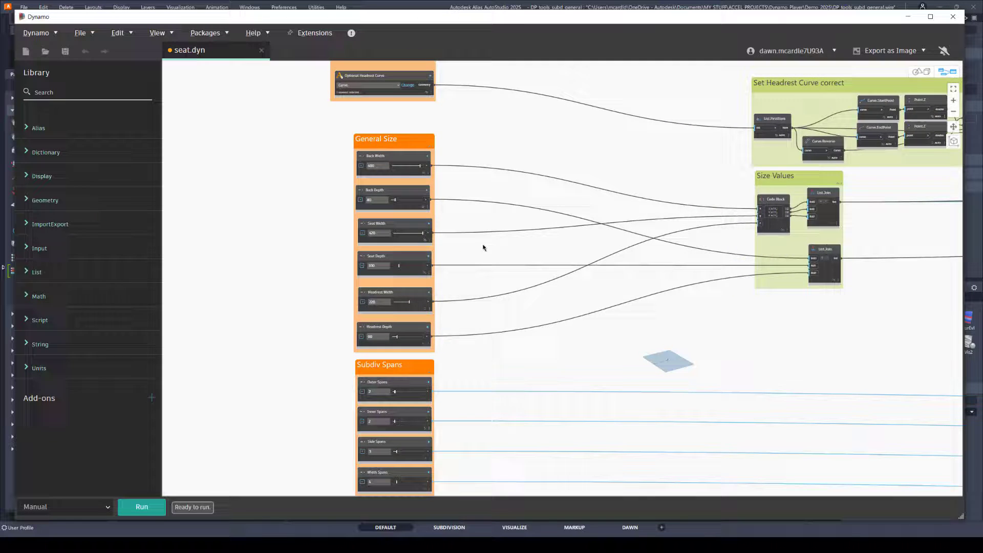
scroll(504, 245, "up", 2)
scroll(507, 244, "up", 1)
middle_click_drag(459, 243, 680, 239)
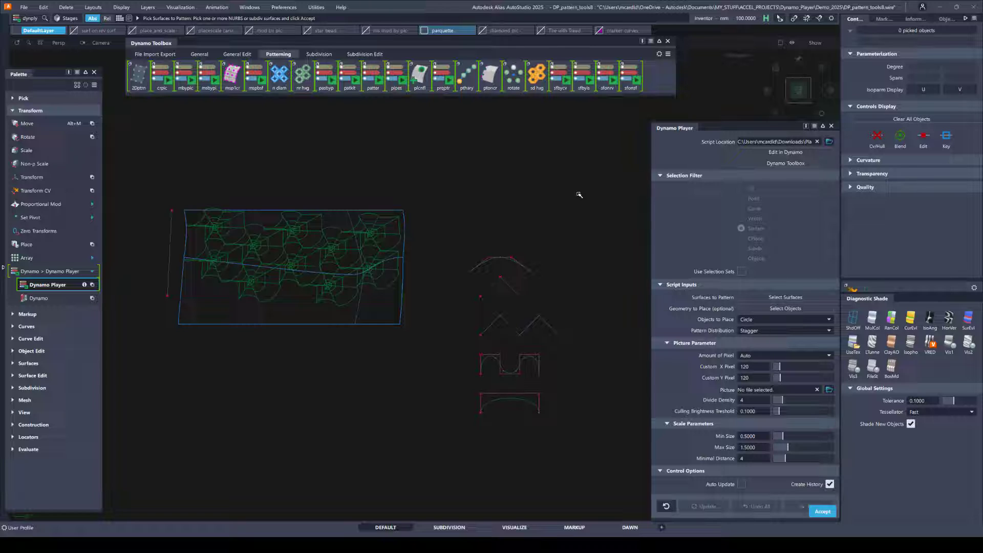
Step: Reopen the patterned surface's script inputs with Query Edit, scrolling down to Segment C
left_click_drag(512, 201, 486, 203, "ctrl+shift")
left_click(392, 242)
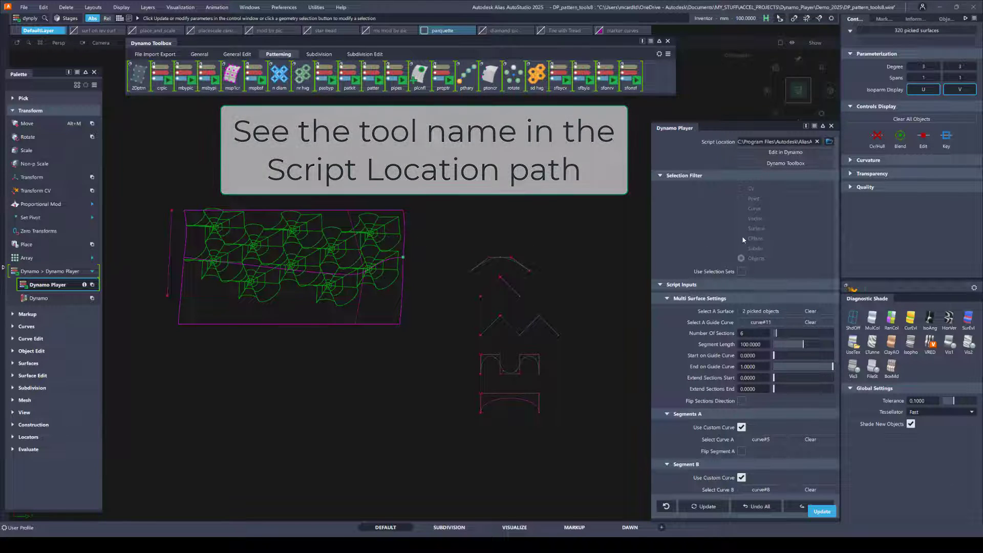
left_click_drag(837, 226, 838, 325)
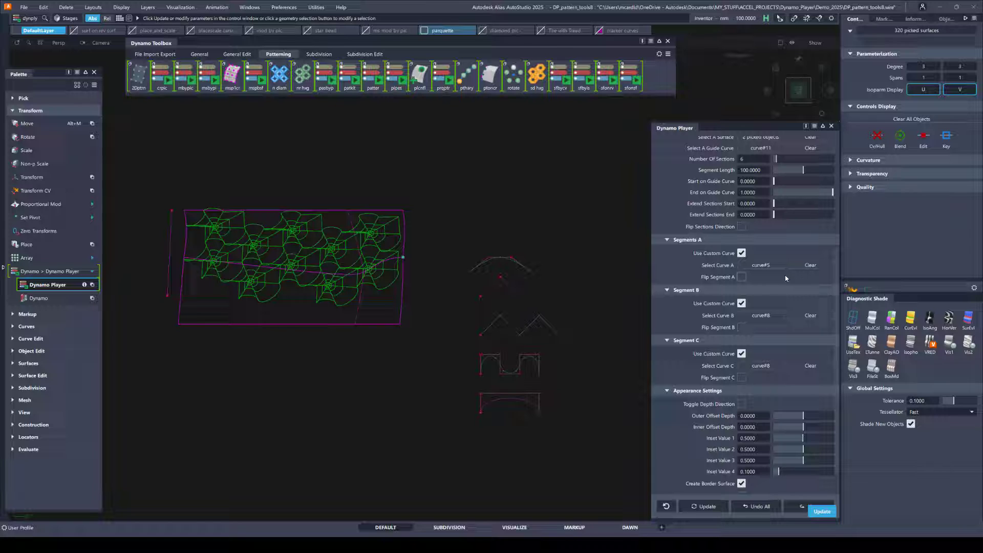
Step: Highlight the current Segment A, Segment B, guide curve and surface inputs in the viewport
left_click(763, 266)
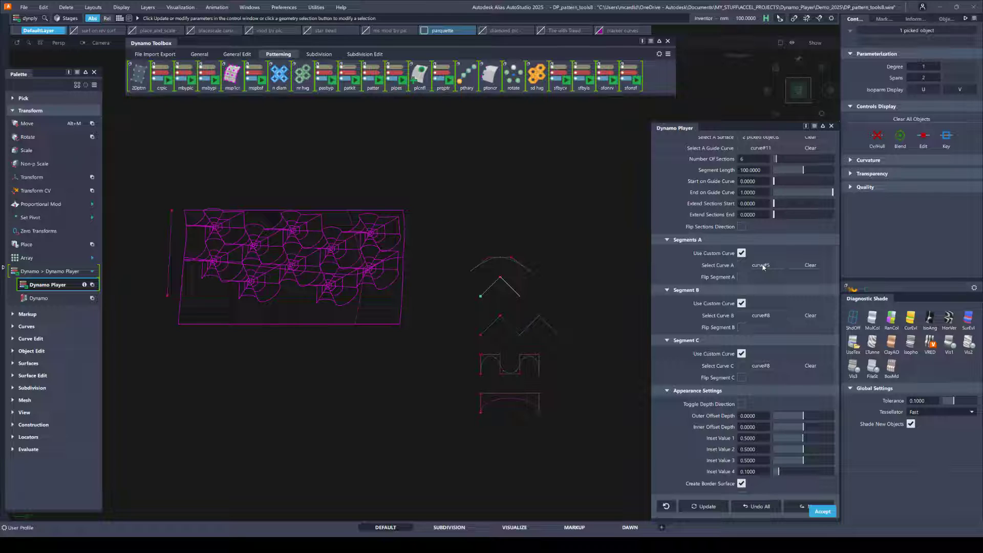
left_click(776, 315)
left_click(758, 148)
scroll(836, 259, "up", 5)
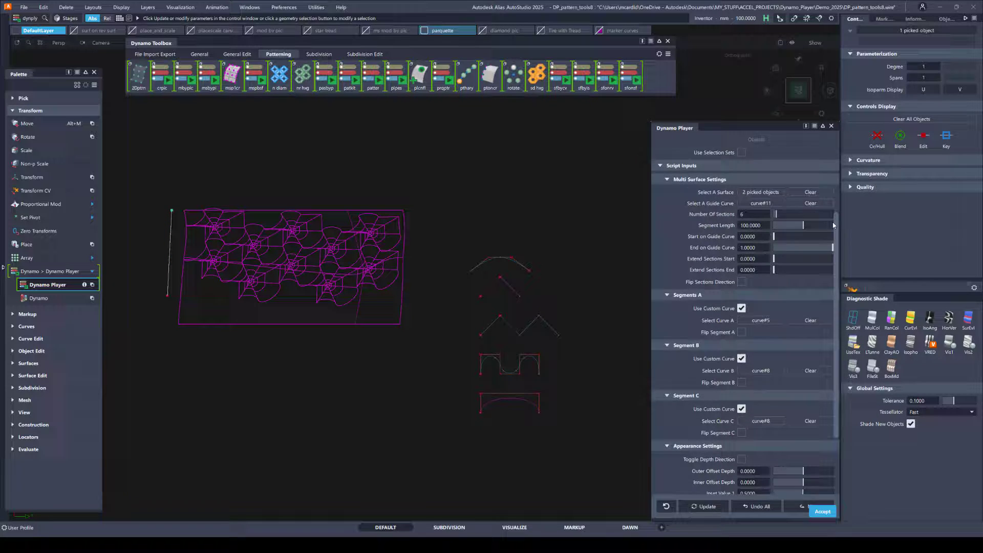
left_click(764, 197)
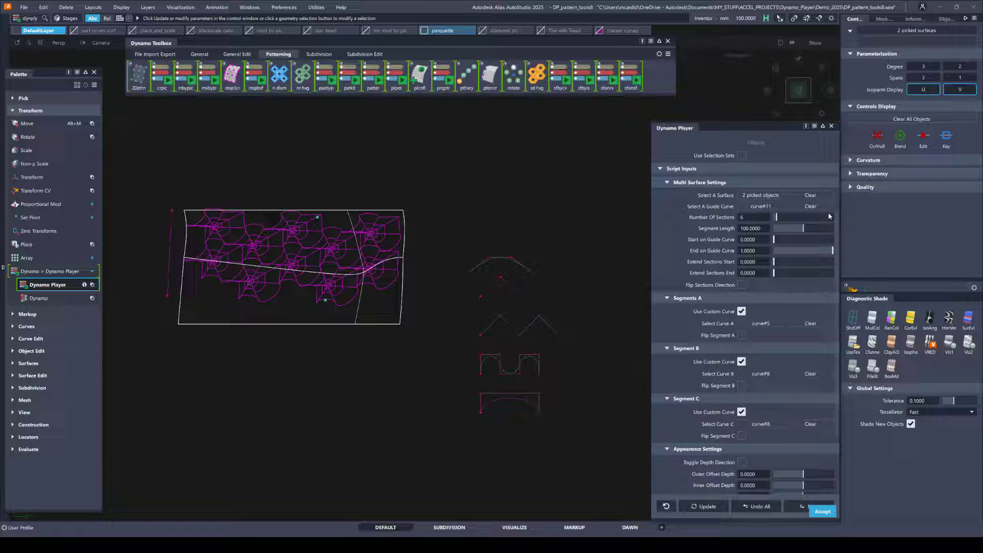
Step: Replace Segments A, B and C with curve#7, curve#5 and curve#6
left_click(769, 323)
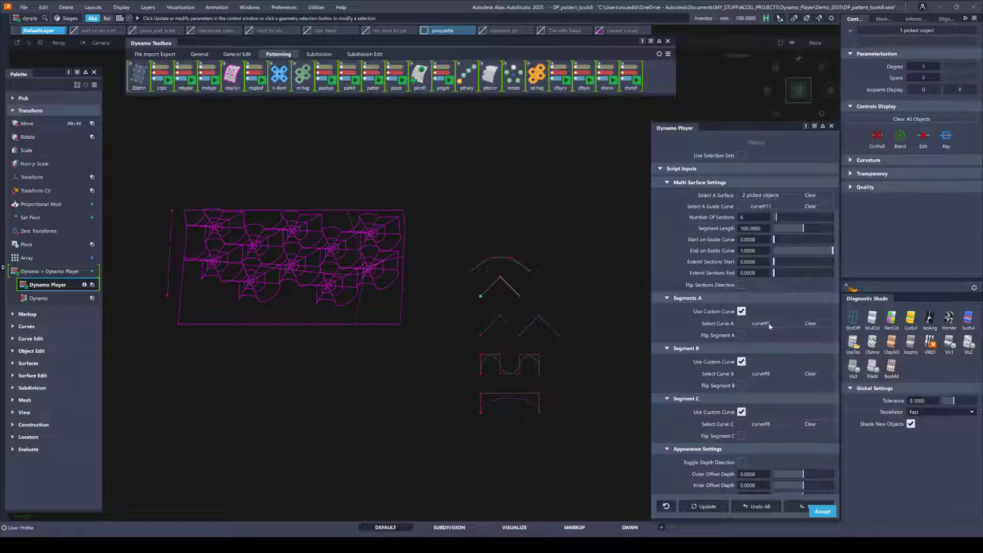
left_click(812, 326)
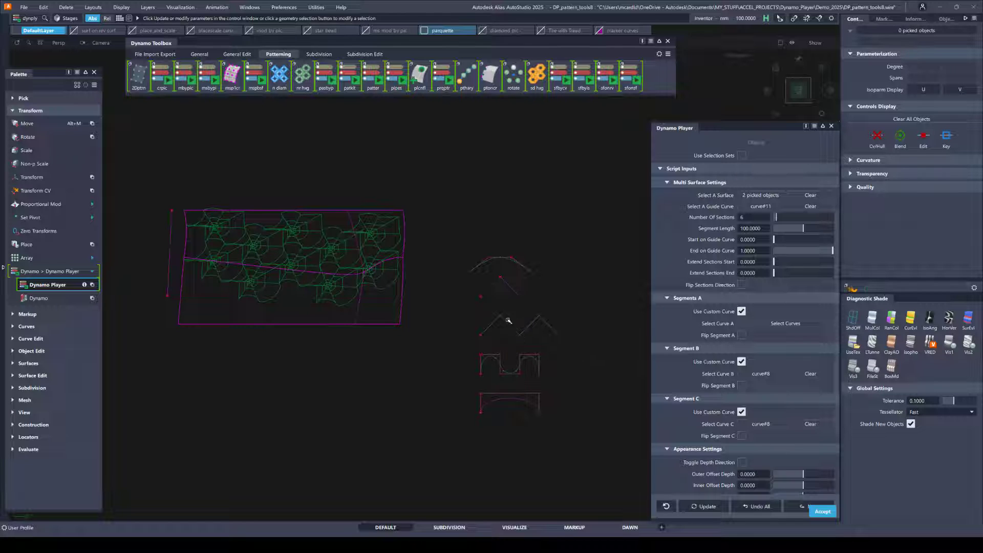
left_click(530, 371)
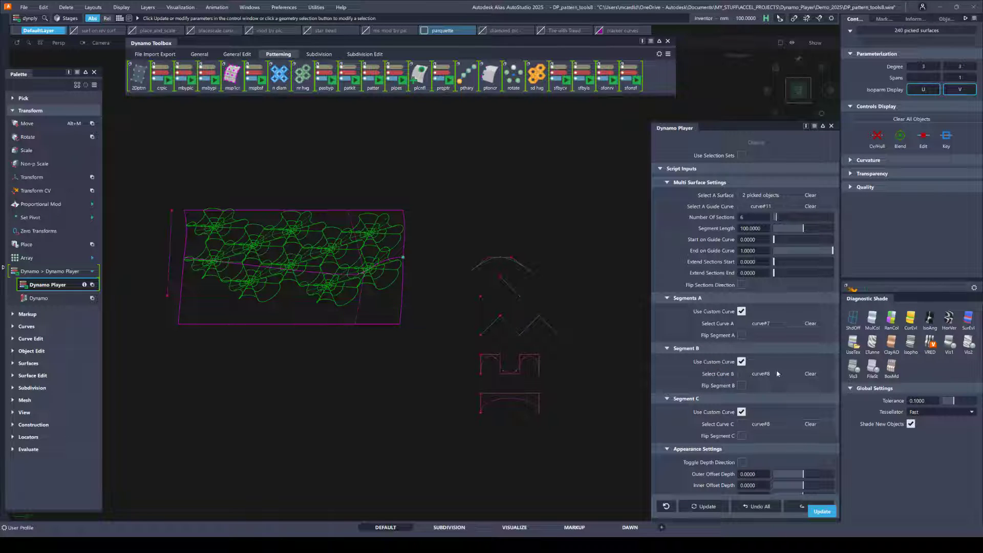
left_click(805, 374)
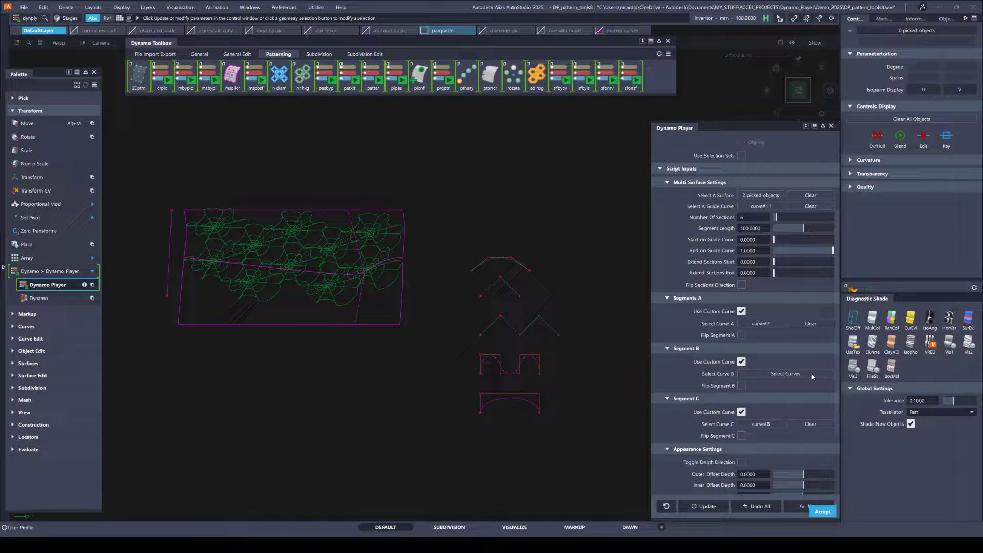
left_click(507, 285)
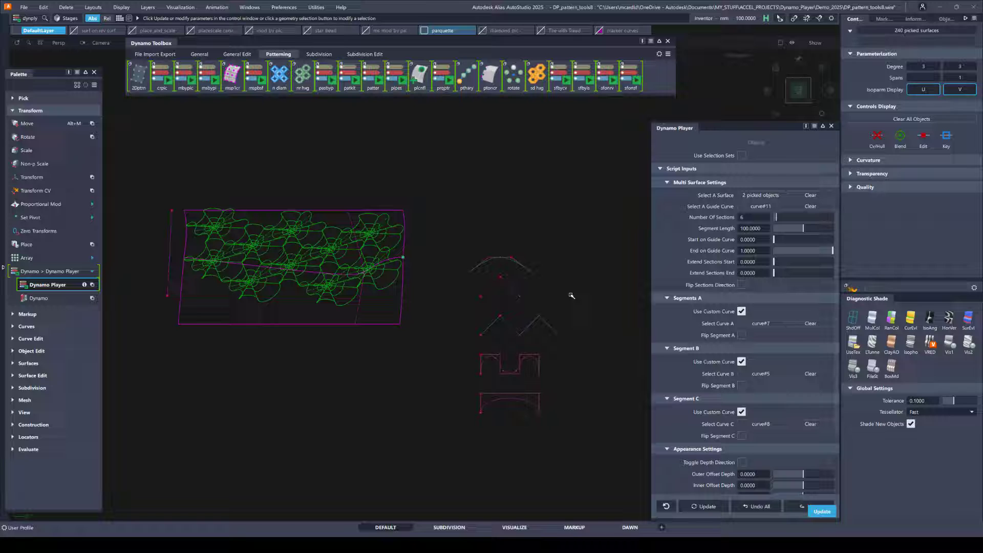
left_click(765, 428)
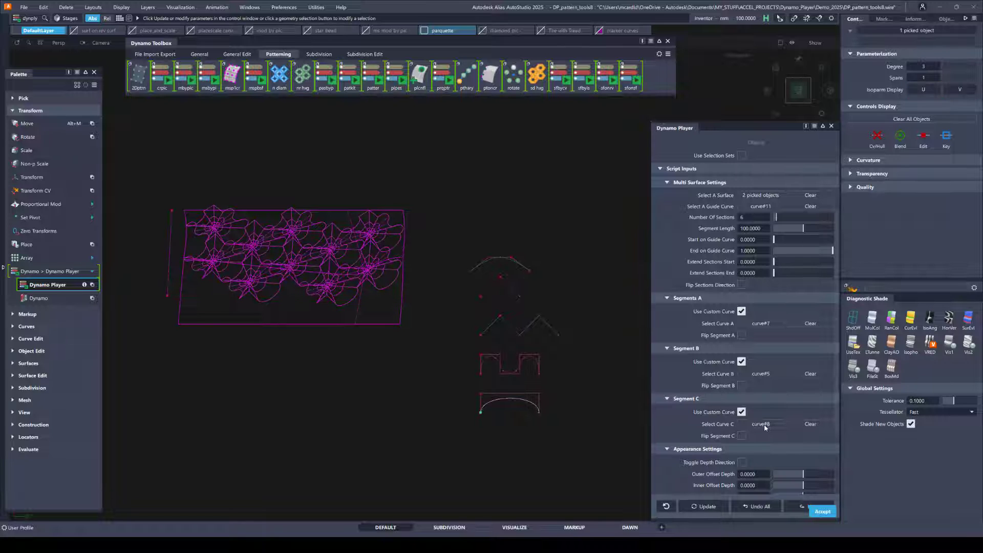
left_click(802, 426)
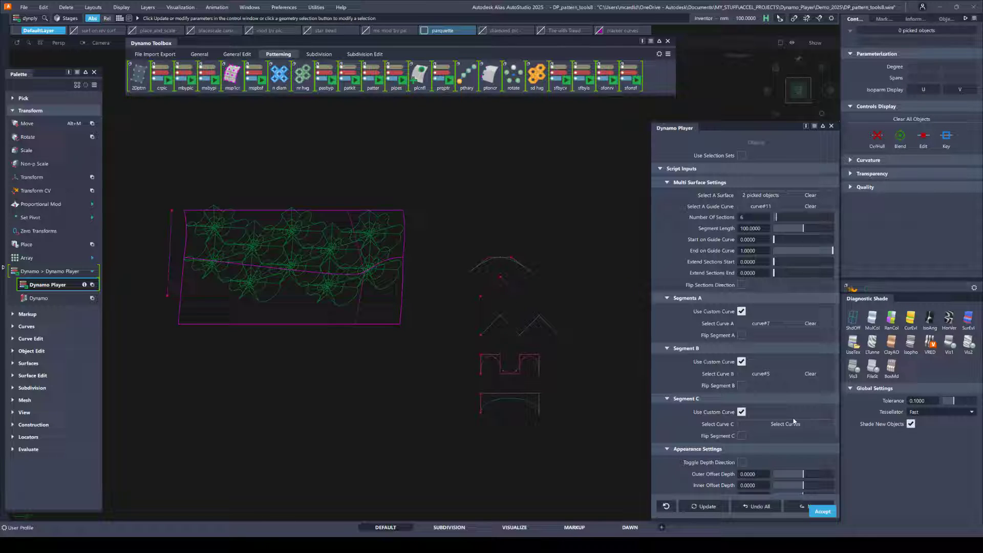
left_click(538, 314)
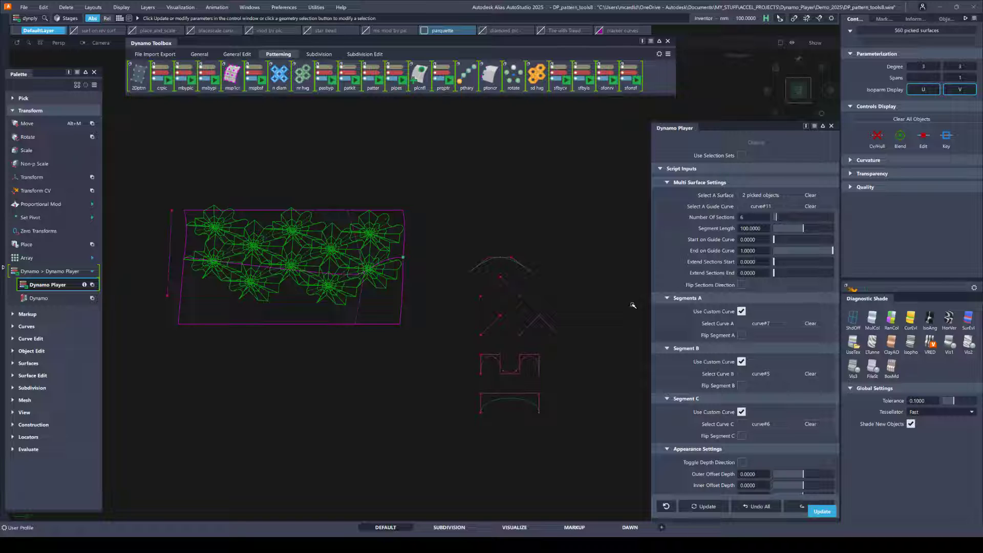
Step: Turn on Global Suspend for construction history
scroll(840, 410, "down", 3)
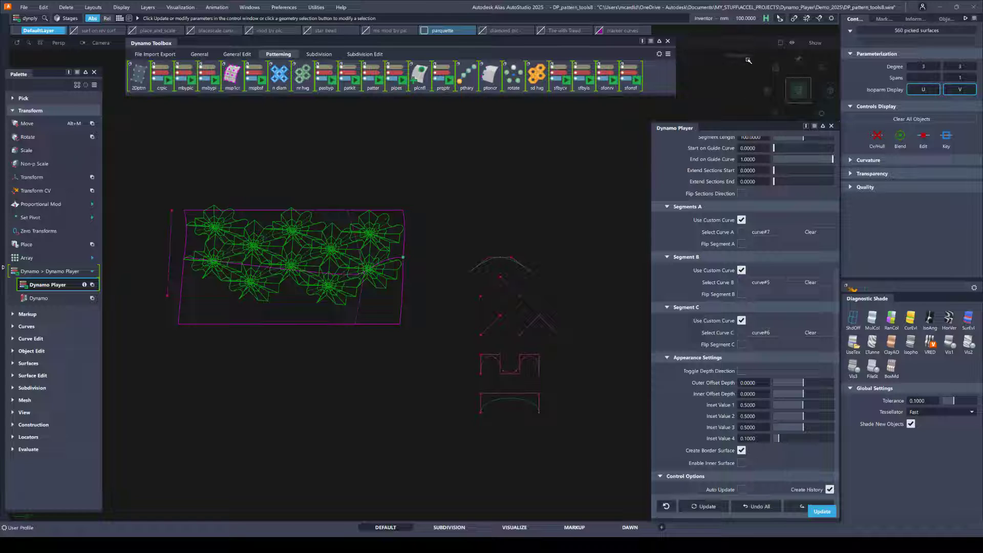
left_click(765, 20)
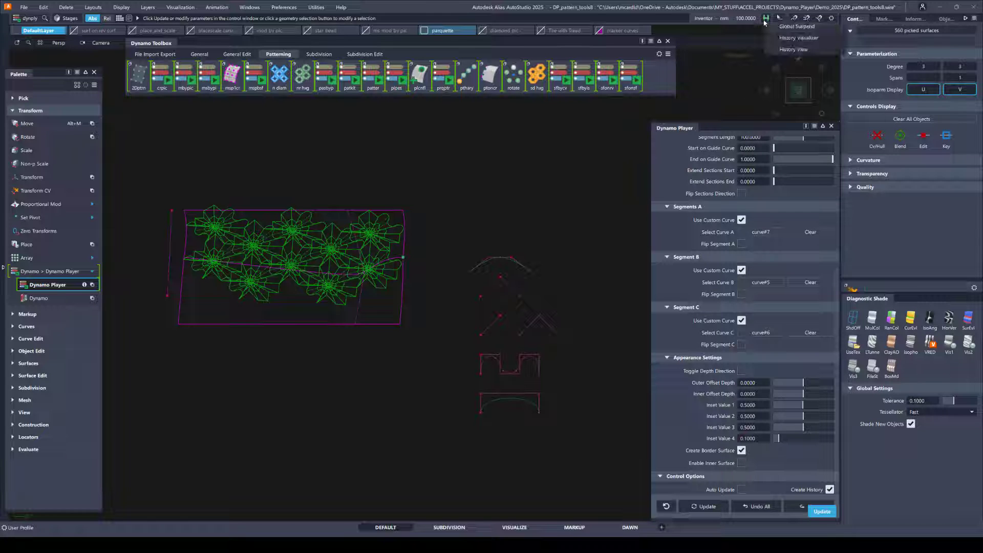
left_click(801, 28)
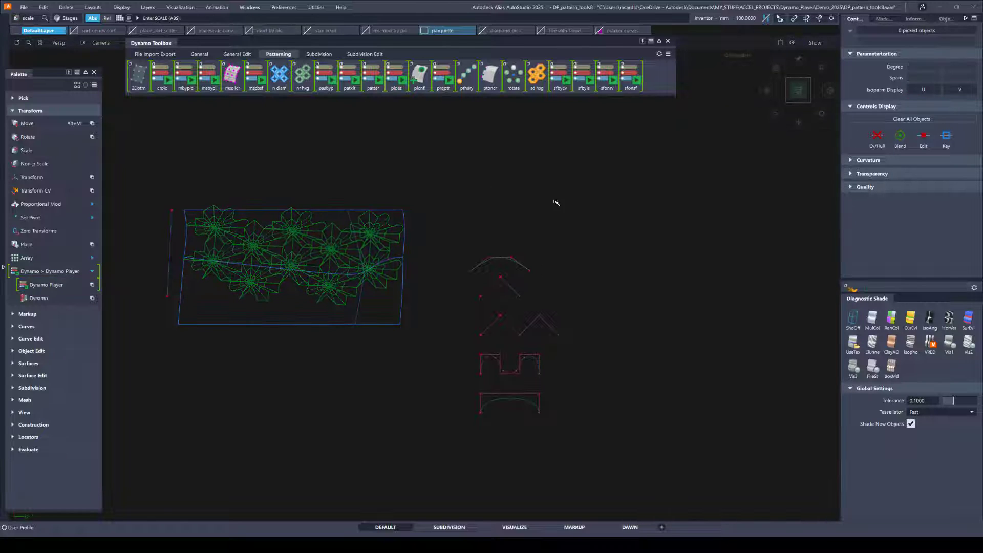
Step: Pick the left guide curve#11, set its pivot, and scale it down to shorten it
left_click(541, 211, "ctrl+shift")
left_click_drag(541, 211, 539, 224, "ctrl+shift")
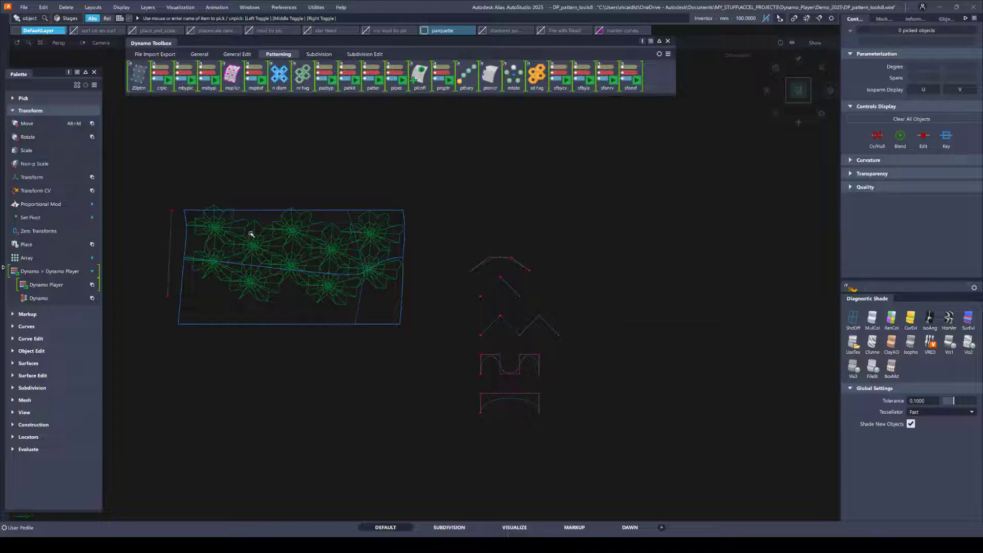
left_click(169, 231)
middle_click_drag(502, 206, 540, 203, "ctrl+shift")
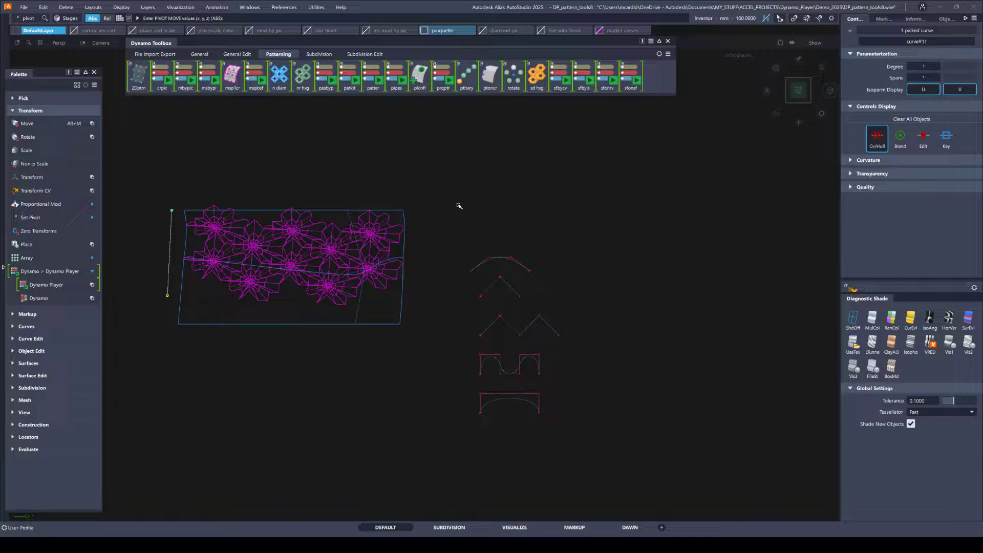
left_click_drag(463, 205, 497, 207, "ctrl+shift")
left_click_drag(557, 193, 492, 201)
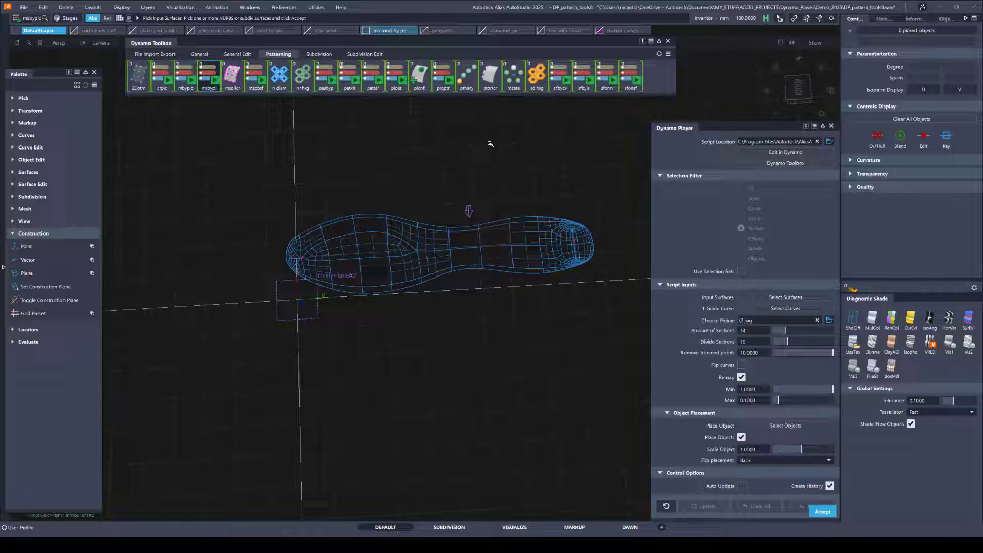
Step: Open the MS Modify by picture patterning script and pick the InfinitePlane#2 construction plane
left_click(285, 54)
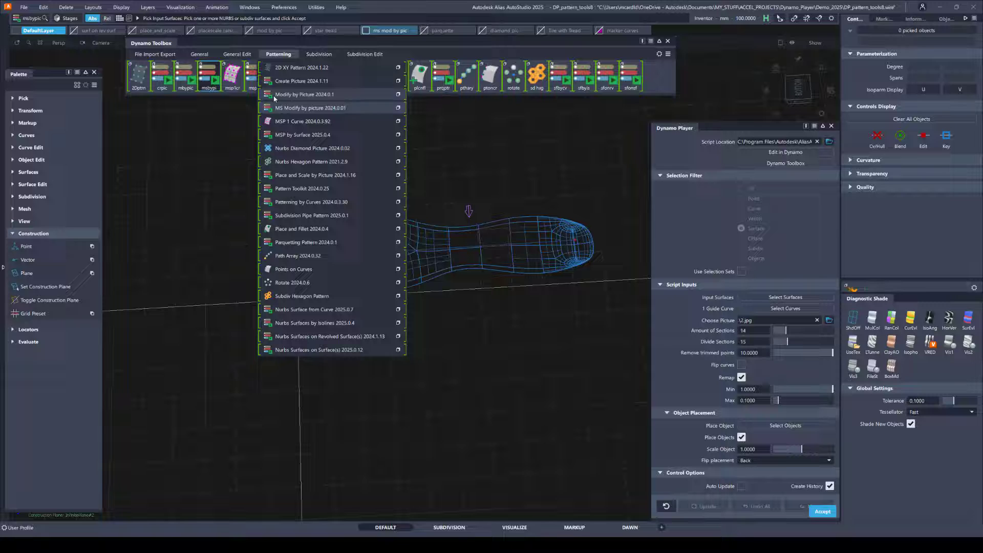
left_click(397, 109)
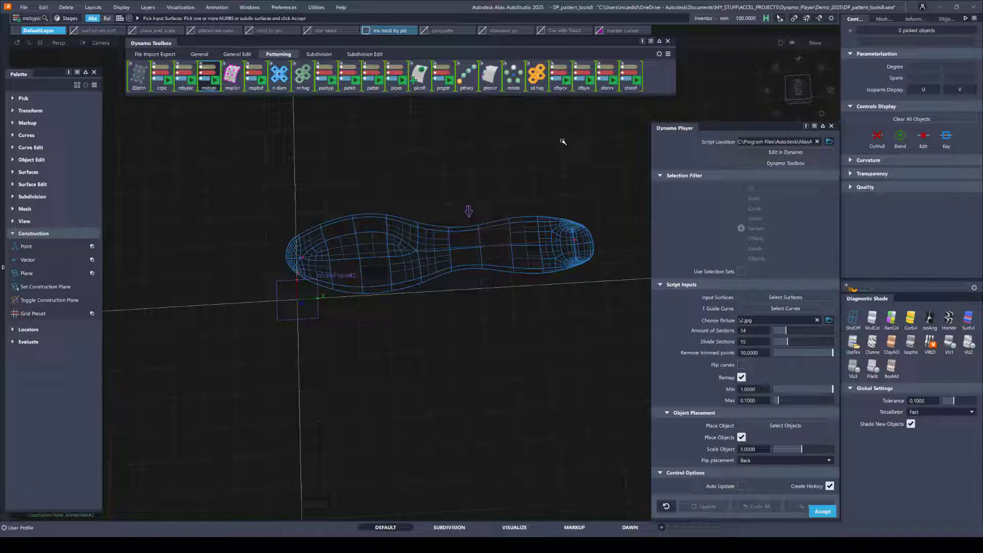
left_click_drag(412, 354, 337, 328, "ctrl+shift")
left_click(318, 311)
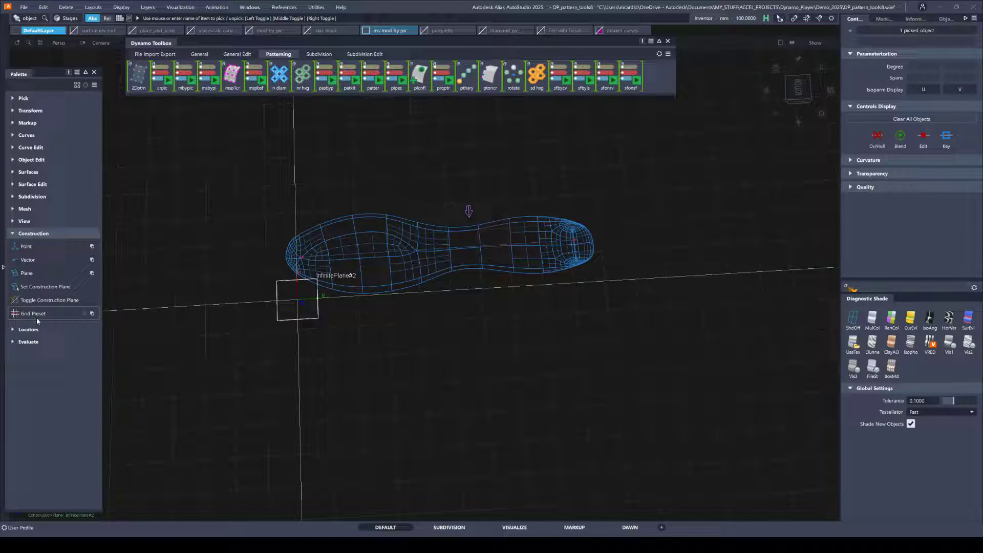
Step: Make InfinitePlane#2 the active construction plane and reload MS Modify by picture
left_click(34, 291)
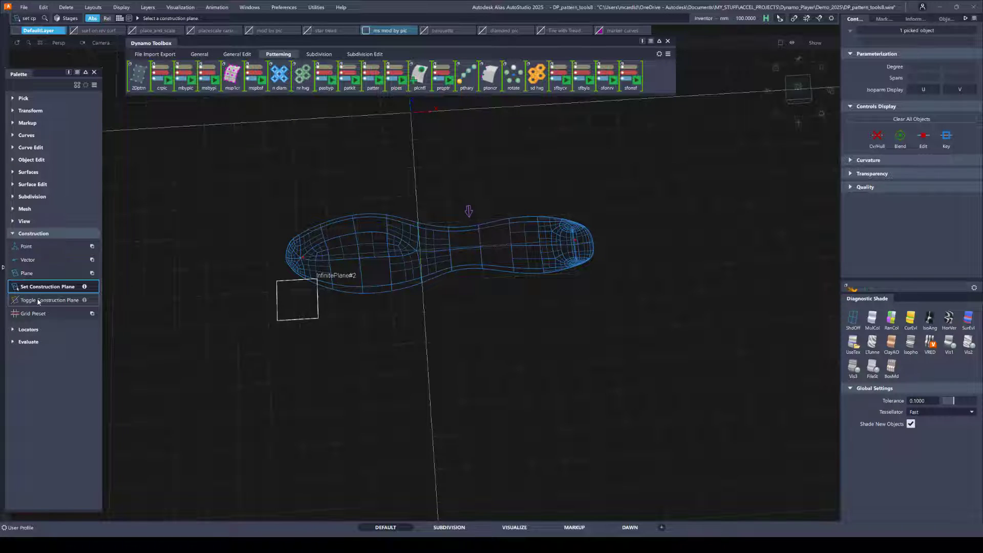
left_click(317, 298)
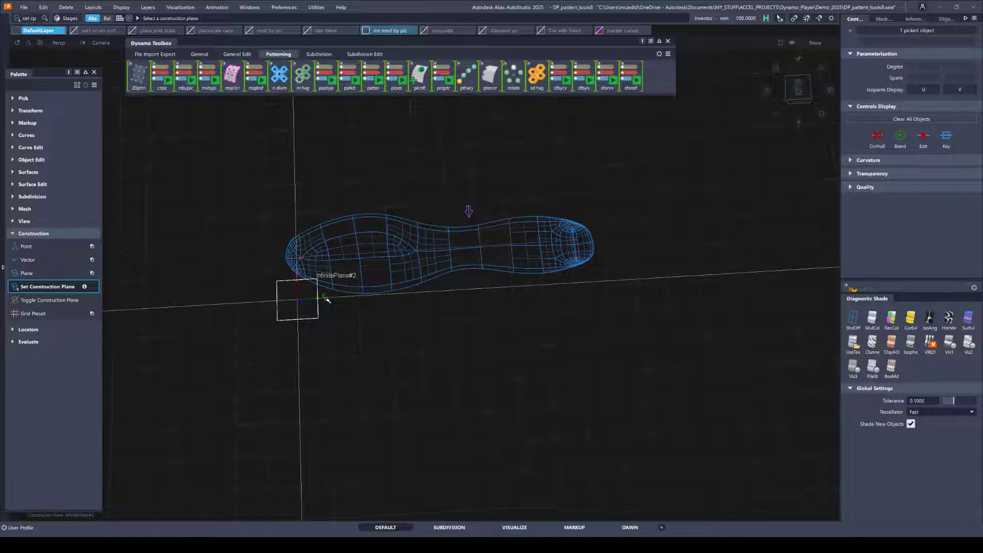
left_click(294, 66)
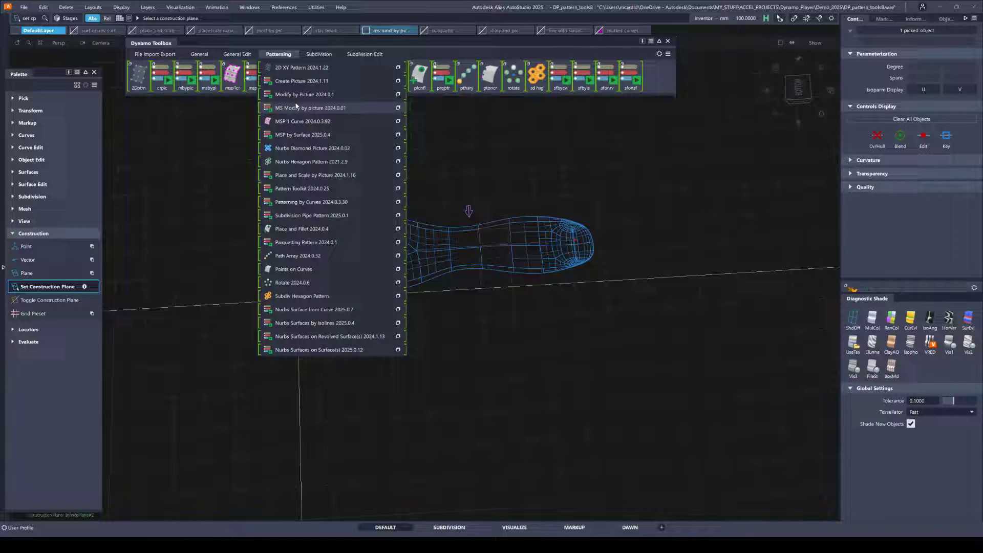
left_click(395, 108)
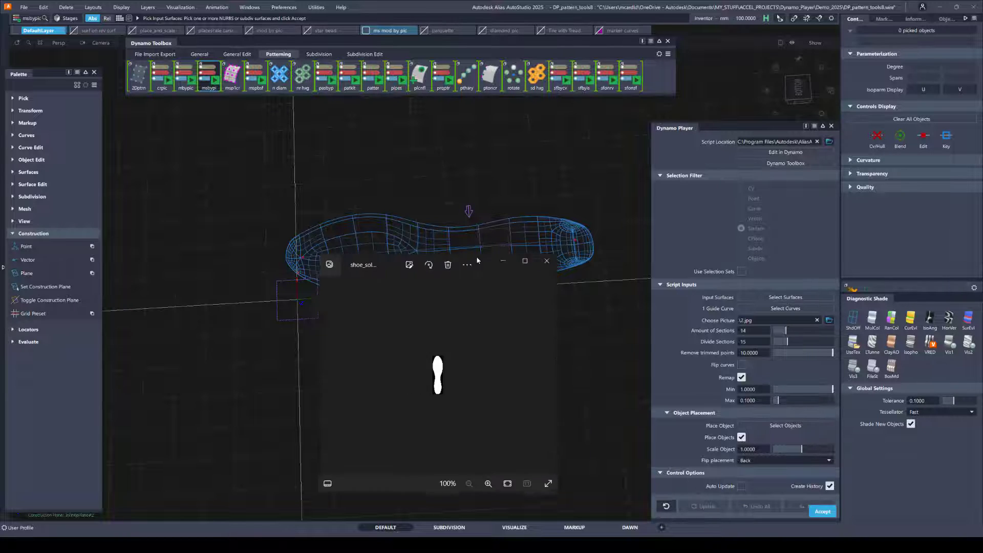
Step: Close the image previews and set Choose Picture to black_white_images/ramp_vertical.jpg
left_click(442, 254)
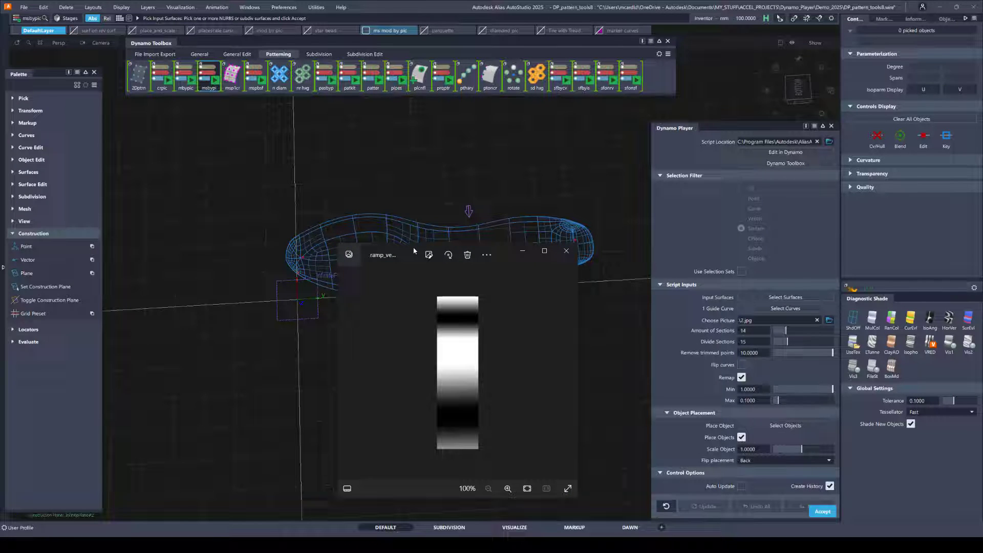
key("Escape")
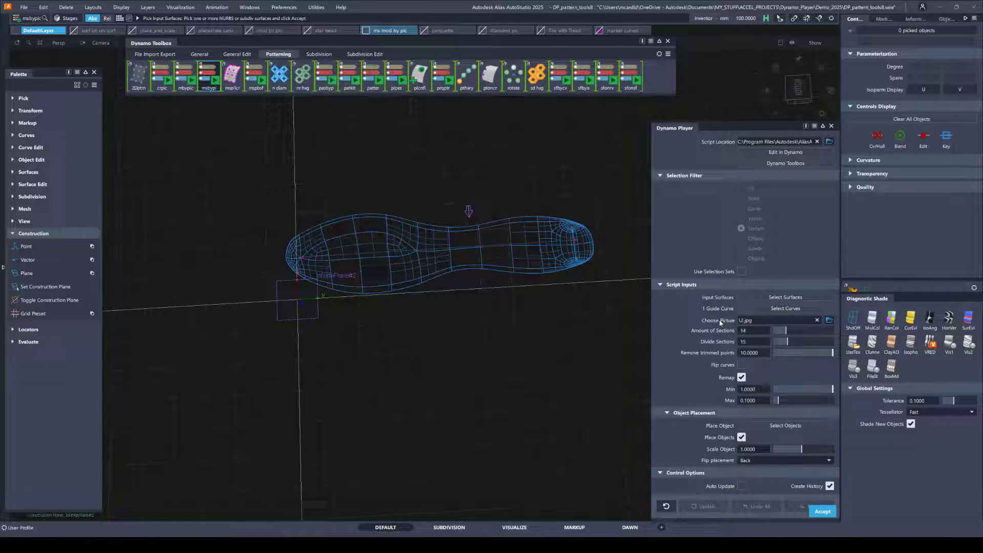
left_click(829, 321)
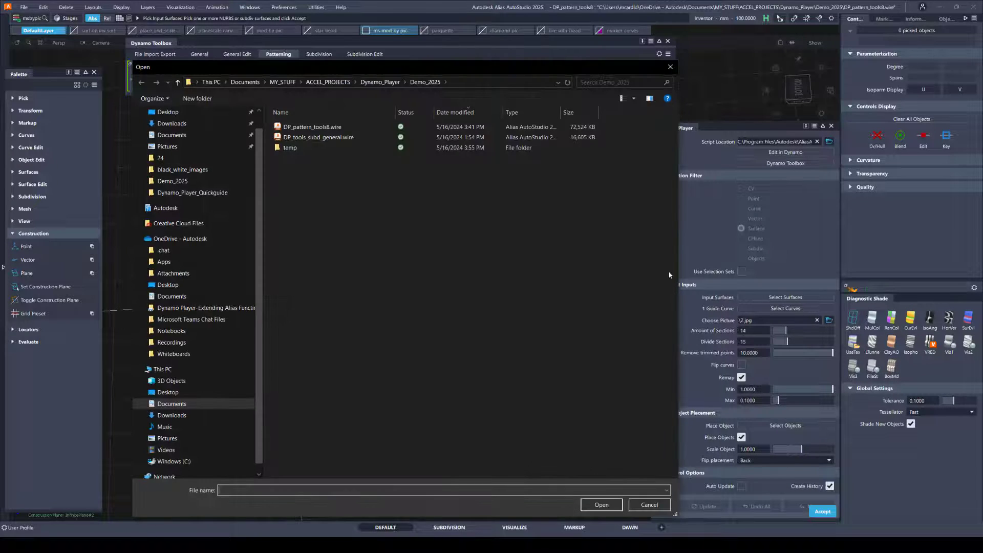
left_click(380, 82)
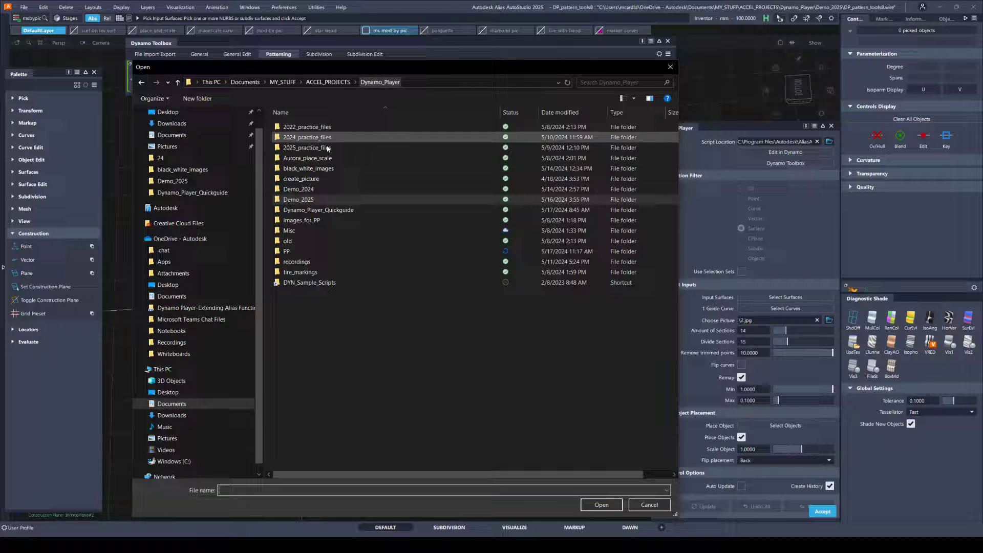
double_click(312, 169)
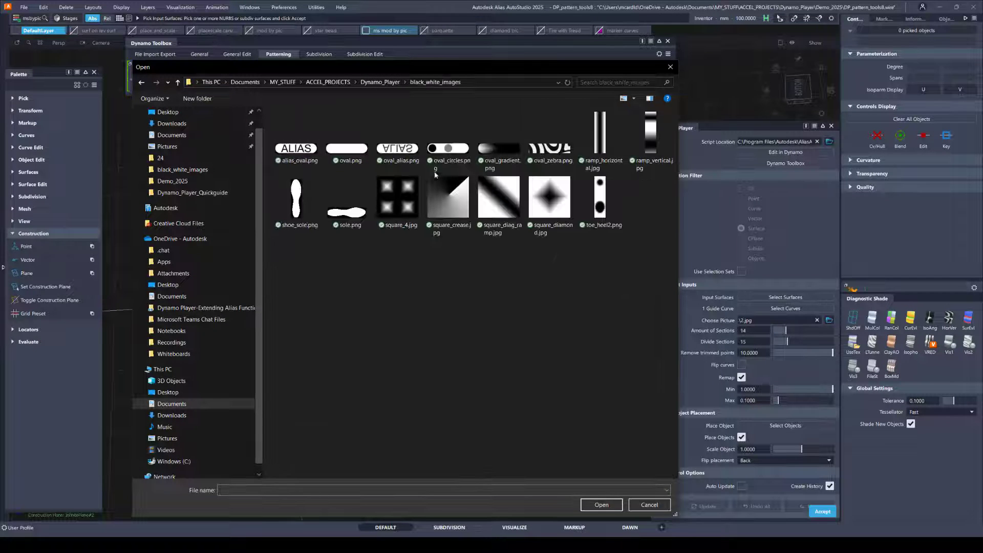
left_click(651, 132)
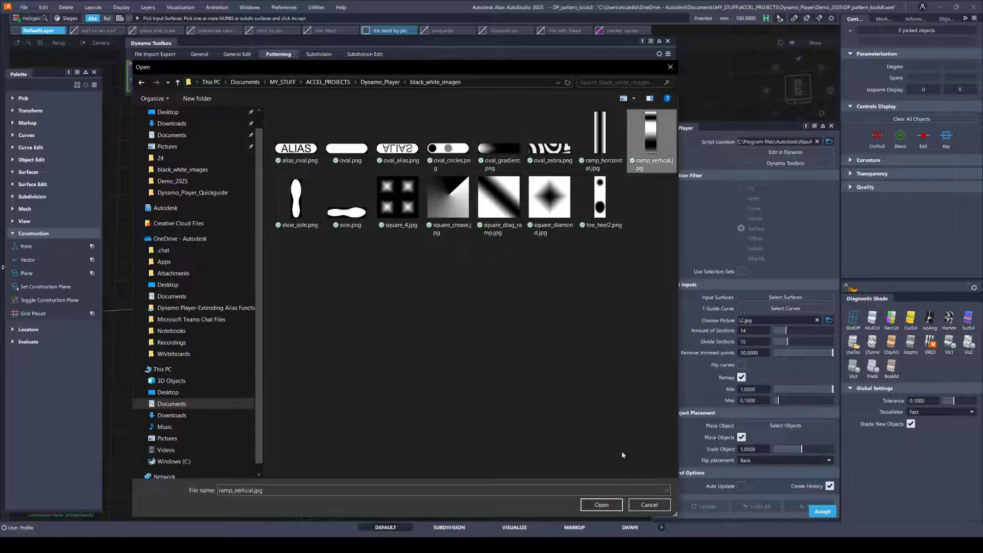
left_click(602, 505)
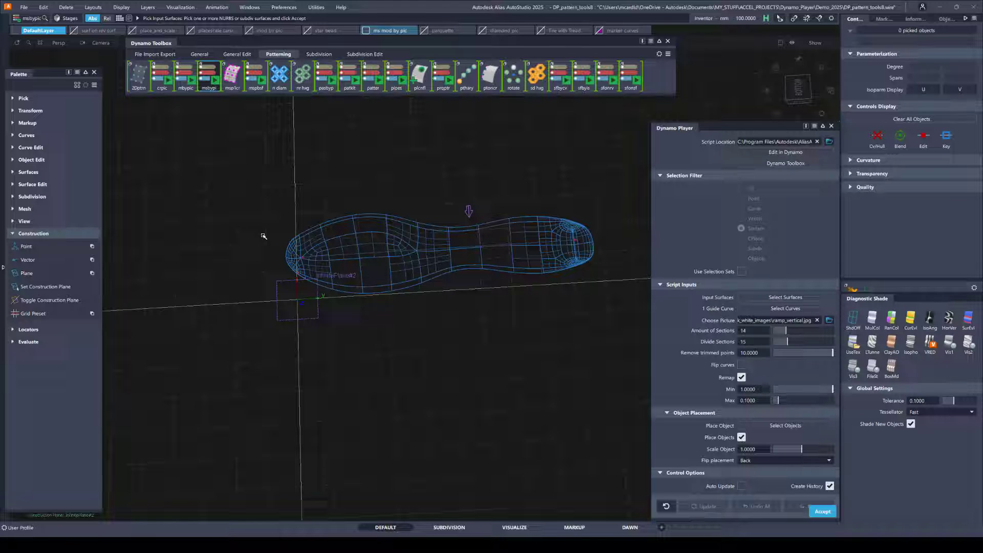
Step: Use the sole surfaces as input, curve#2 as guide and the arrow as Place Object
left_click_drag(270, 197, 612, 308)
left_click_drag(464, 191, 482, 216)
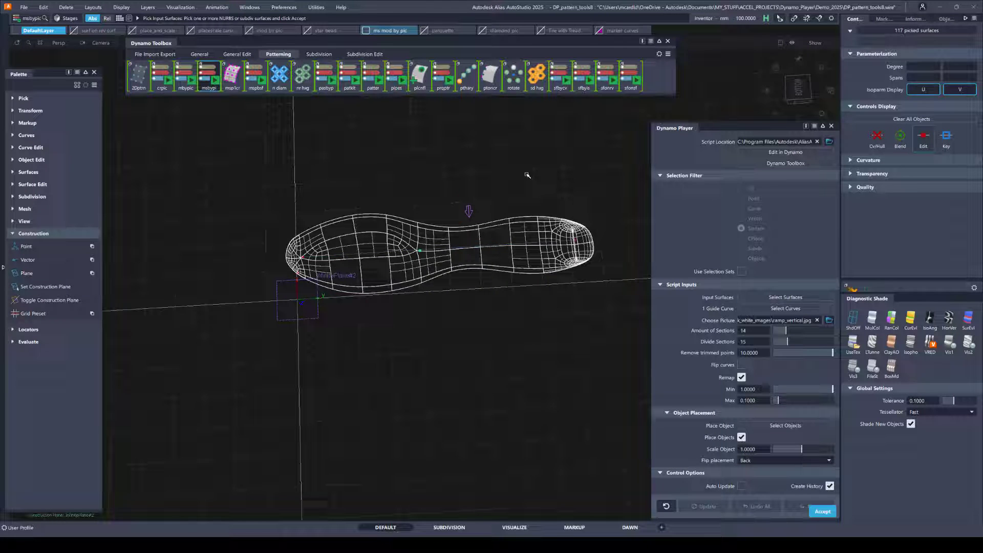
key("Return")
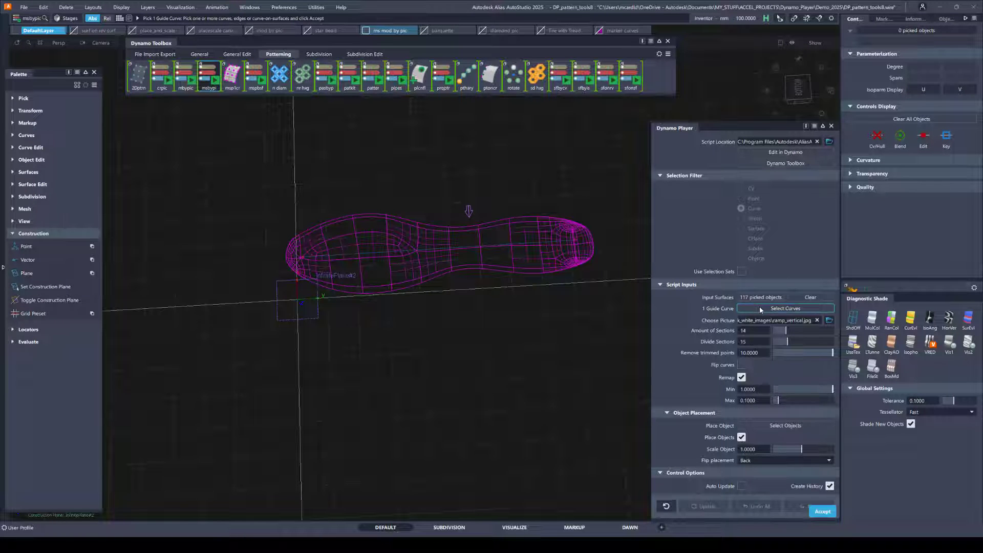
left_click(497, 246)
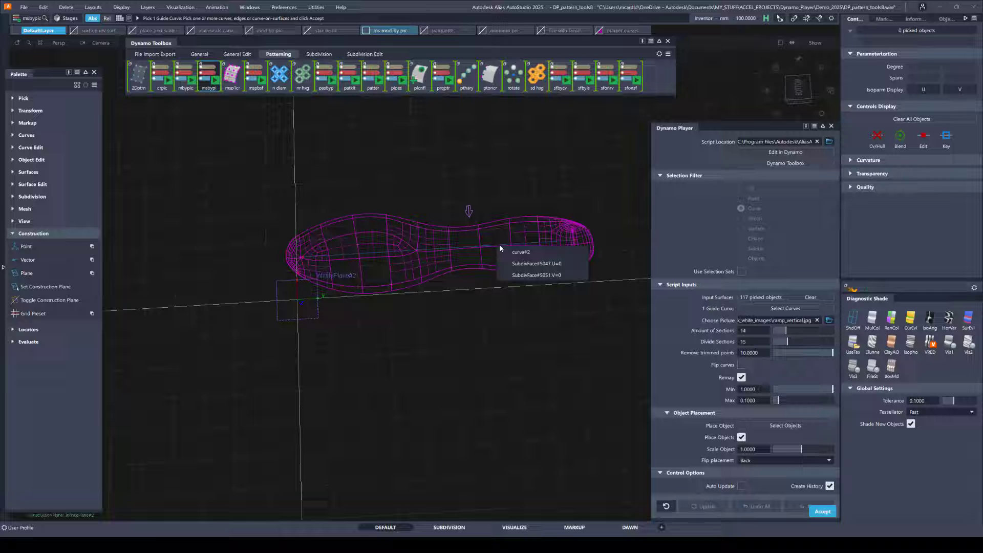
left_click(520, 255)
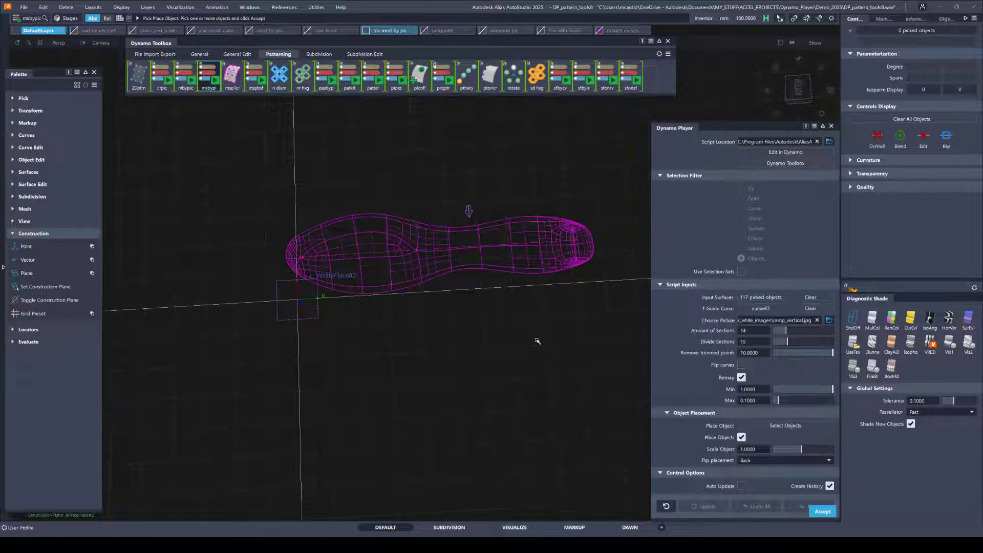
left_click(774, 428)
left_click(475, 220)
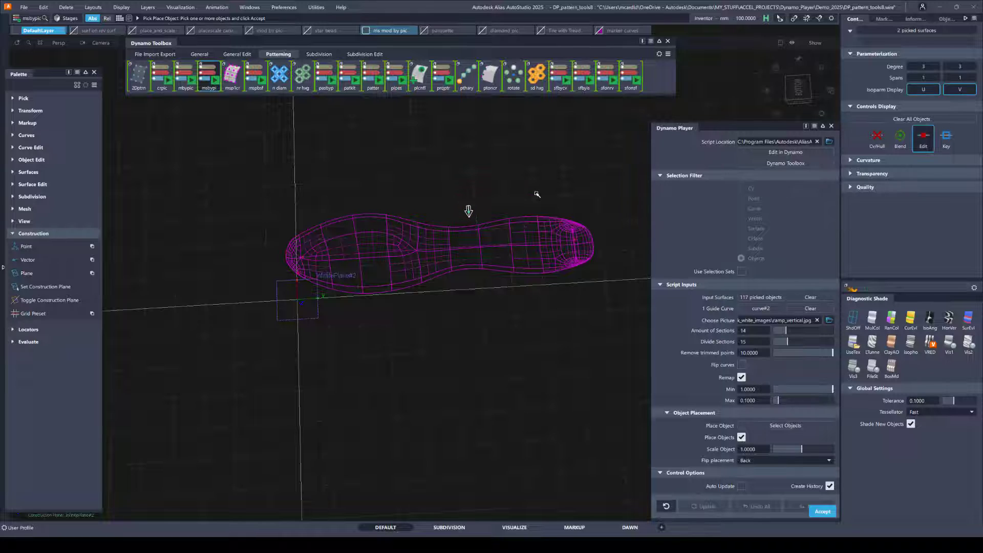
key("Return")
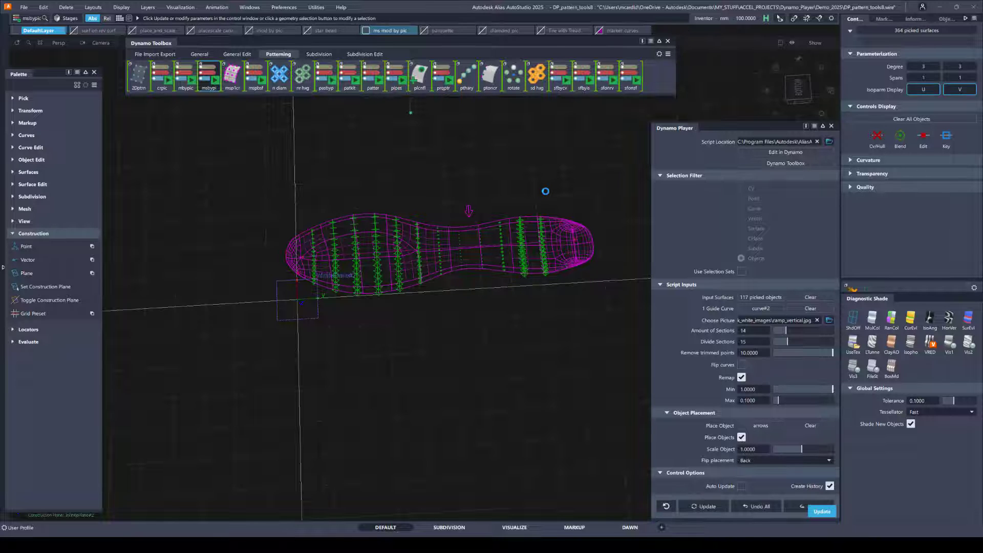
Step: Orbit to view the arrows, then change Flip placement from Back to Front
left_click_drag(461, 316, 417, 314, "alt+shift")
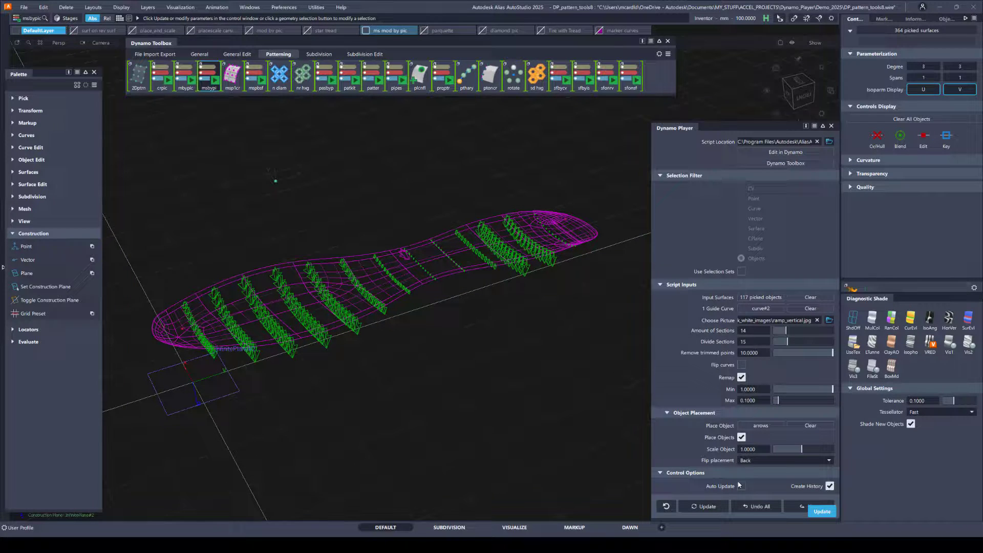
left_click(753, 462)
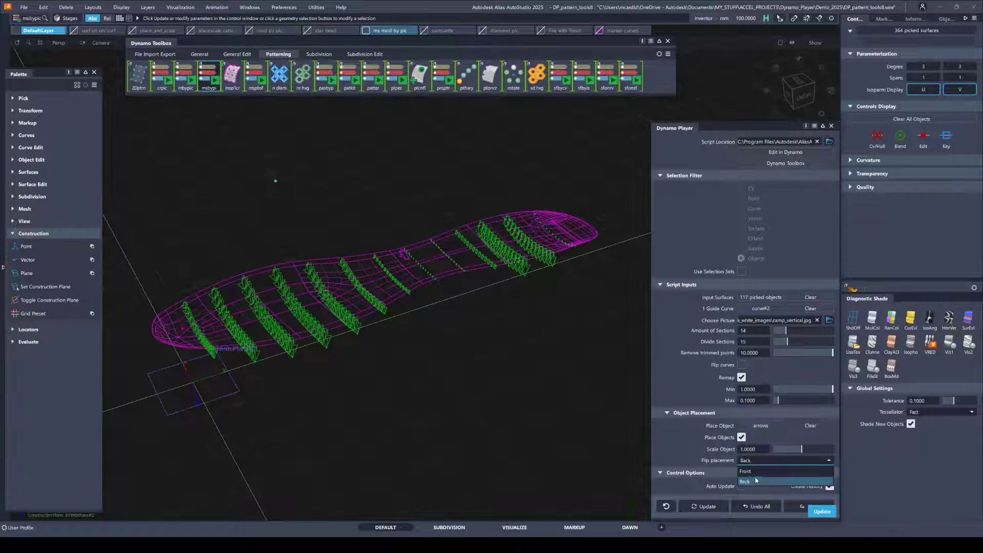
left_click(755, 472)
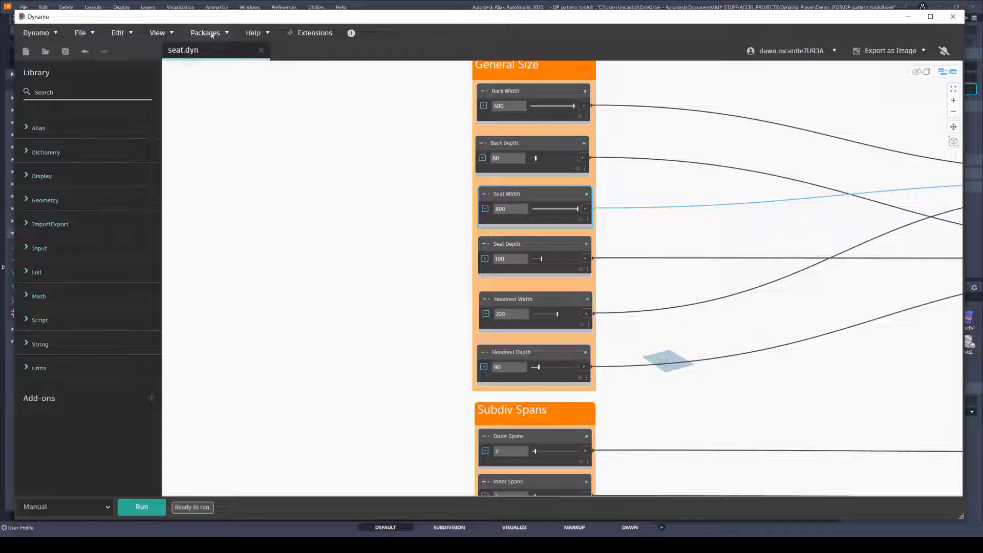
Step: Search 'multi' in the Package Manager, install Multi Surface Patterning, and view Installed Packages
left_click(211, 33)
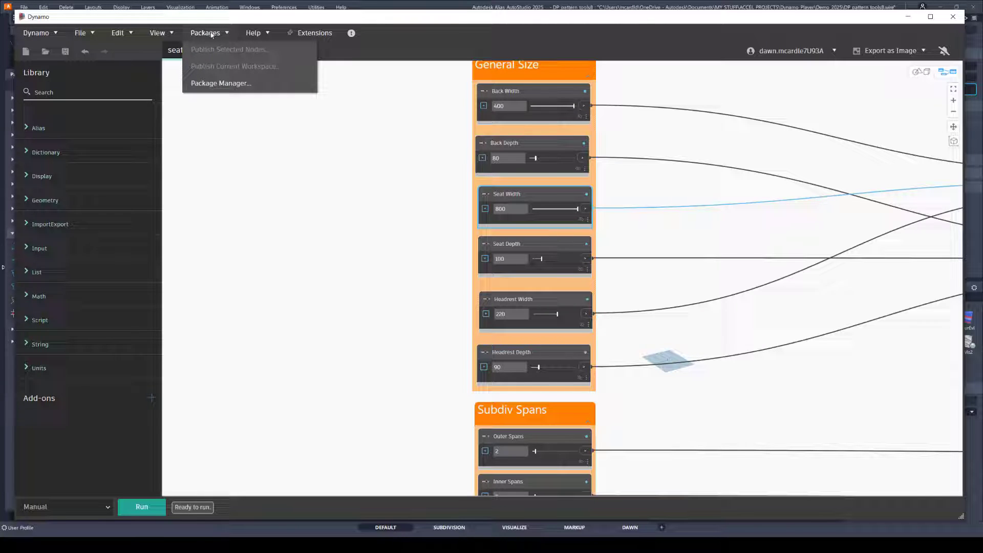
left_click(220, 83)
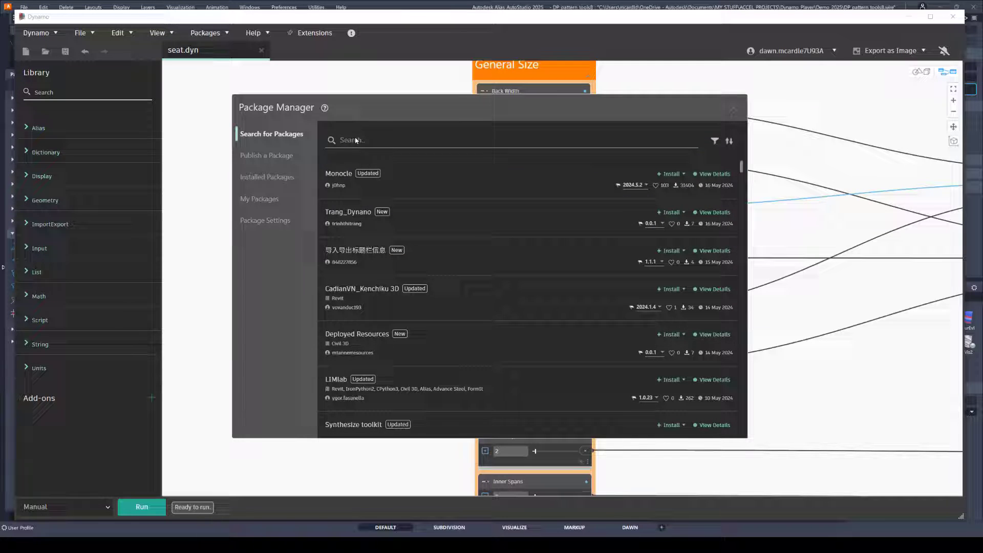
left_click(354, 137)
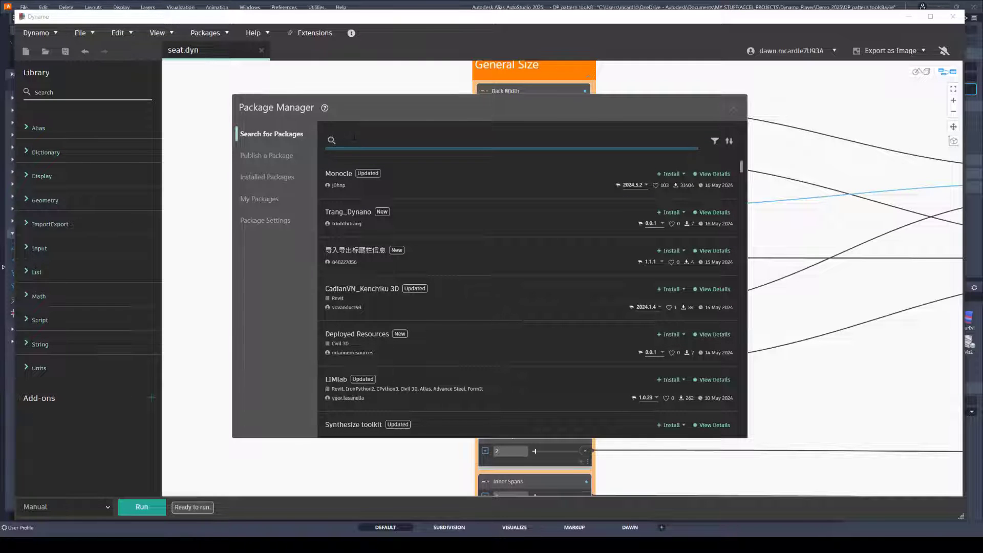
type("multi")
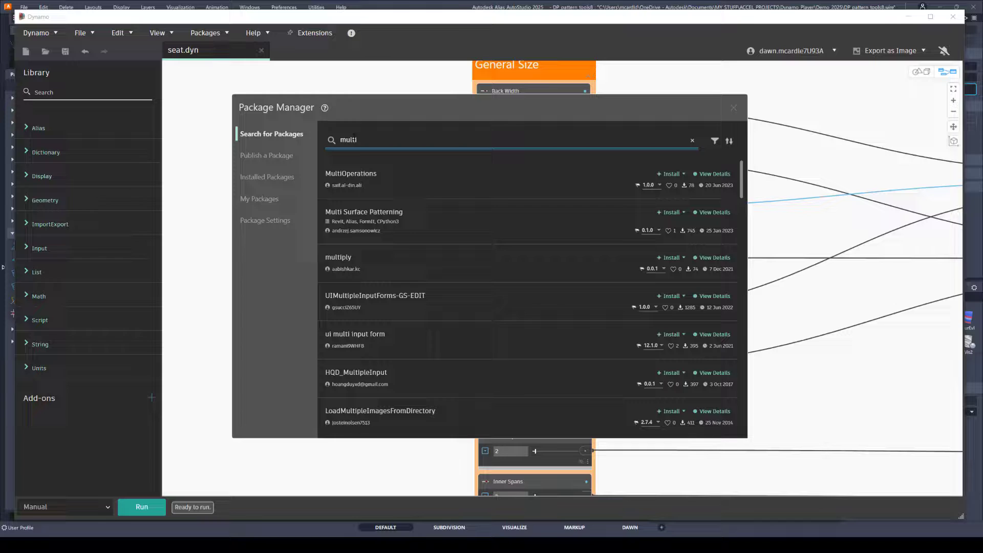
left_click(614, 222)
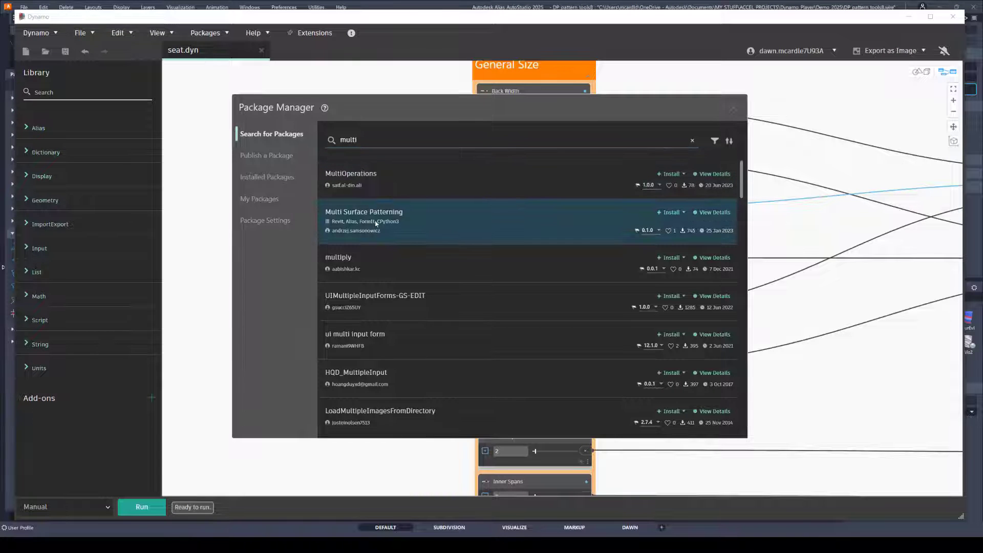
left_click(670, 212)
left_click(563, 291)
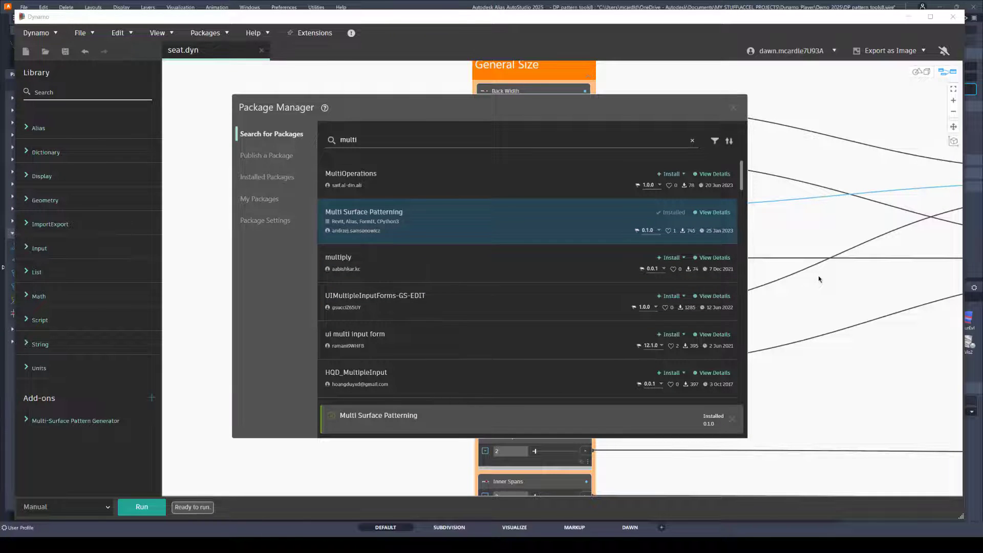
left_click(273, 175)
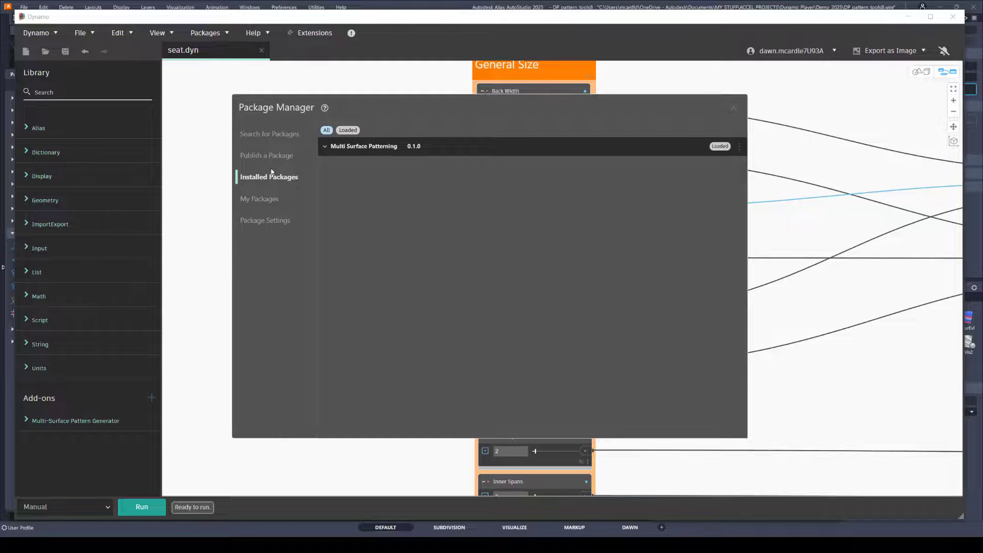